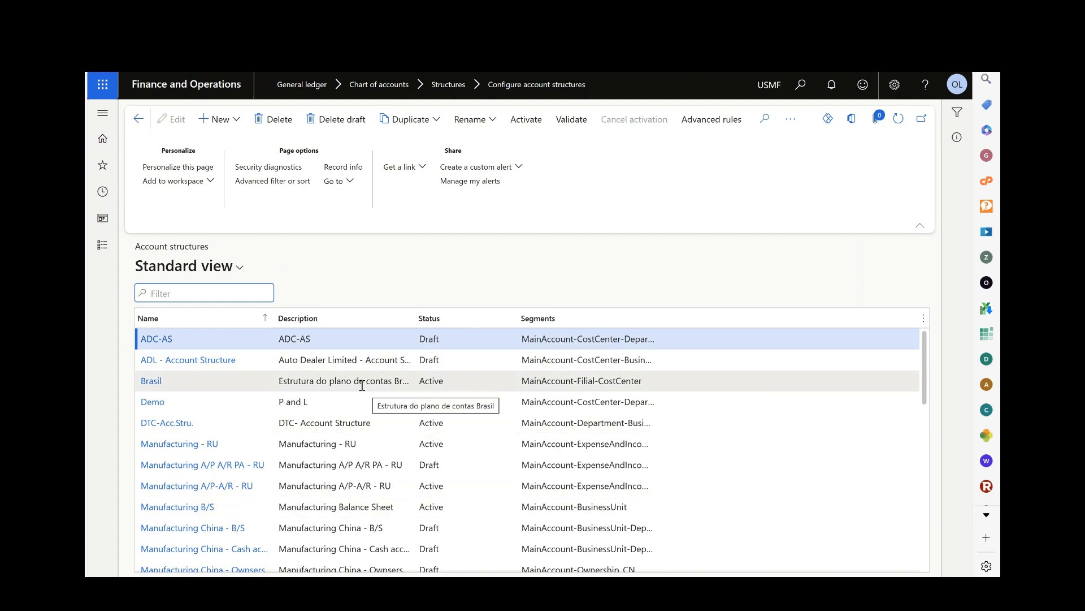
# Start a new account structure and name it DEMO Profit and Loss.
pyautogui.scroll(-5, 232, 410)
pyautogui.scroll(-3, 235, 414)
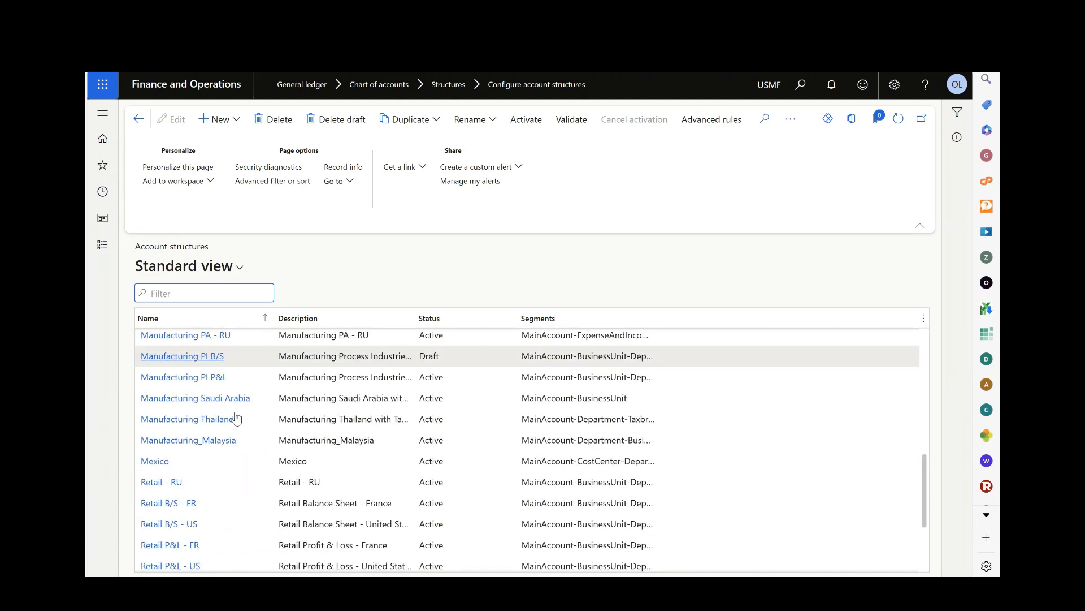
pyautogui.scroll(2, 236, 419)
pyautogui.scroll(7, 236, 419)
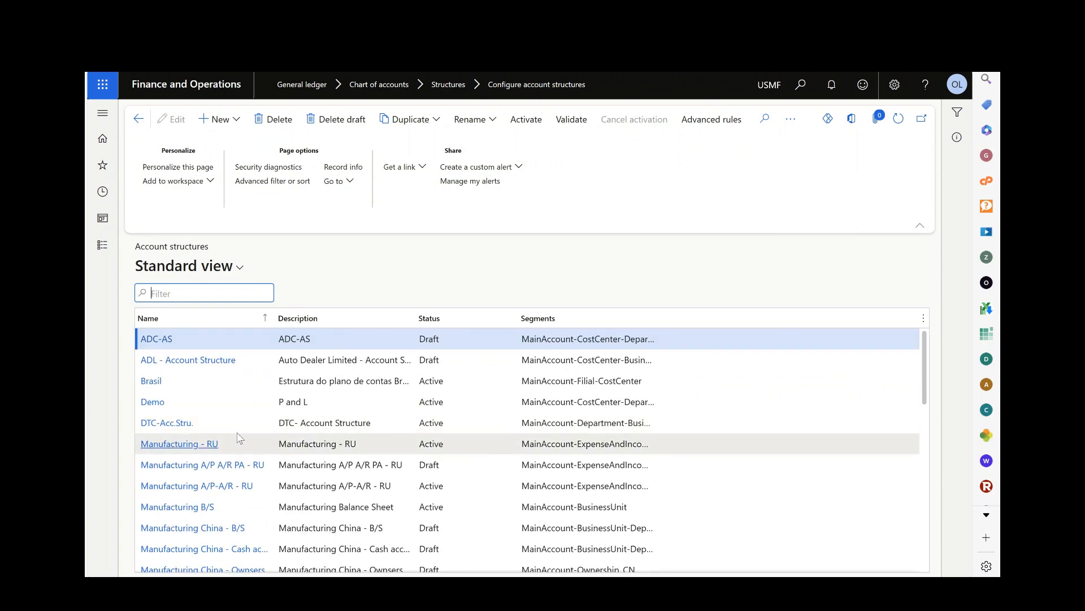
pyautogui.click(228, 122)
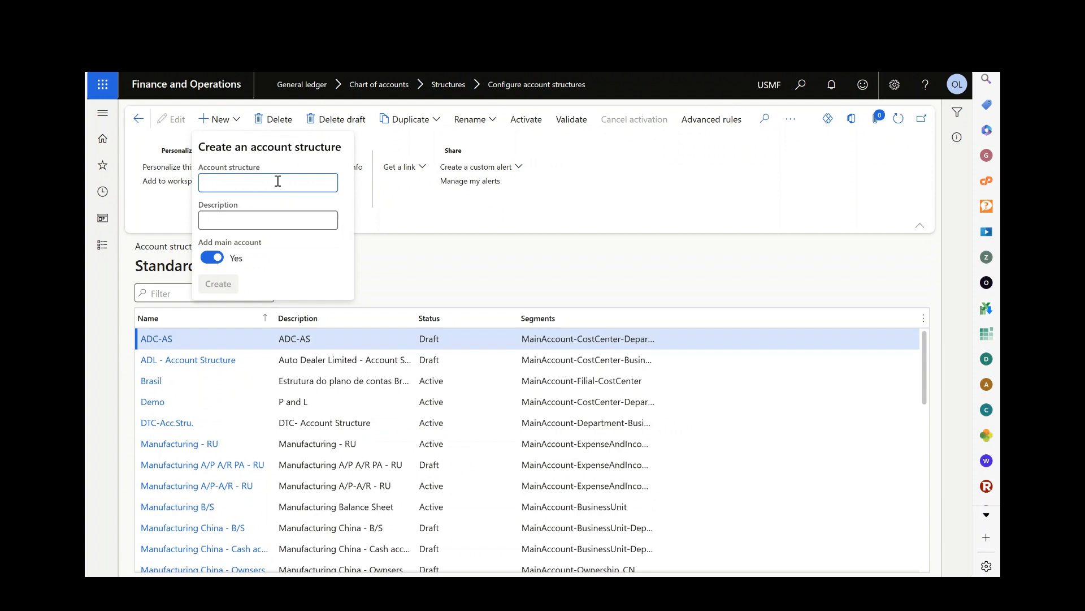
pyautogui.write('DEMO ')
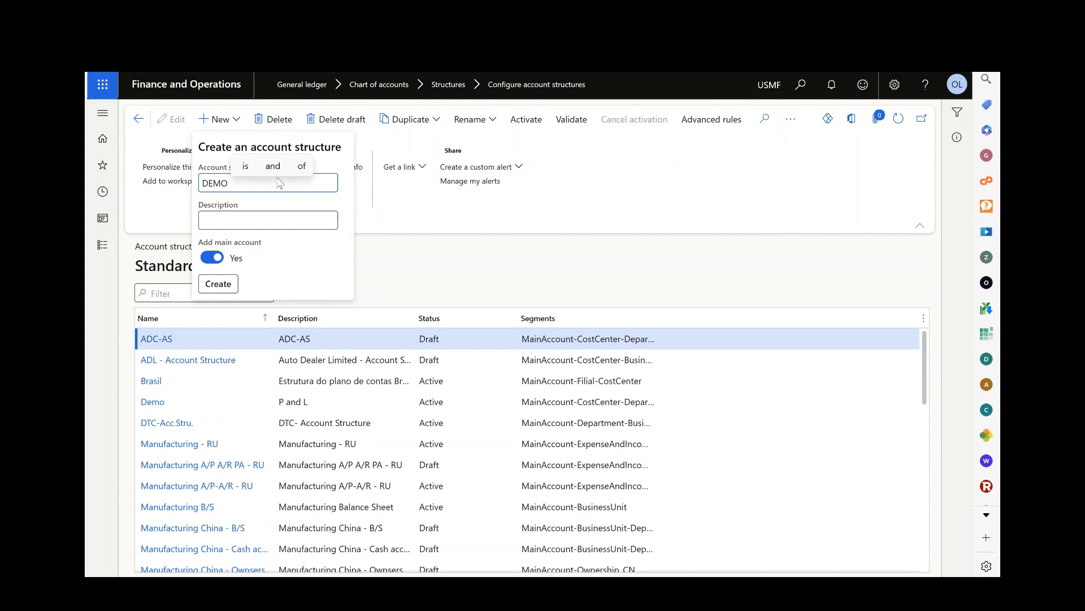
pyautogui.write('Pr')
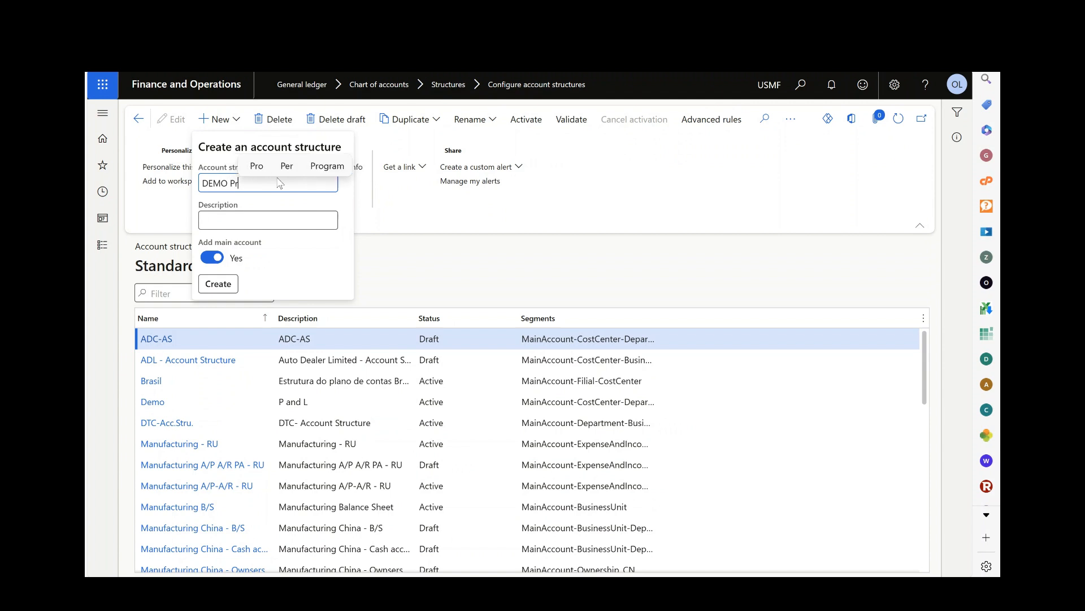
pyautogui.write('of')
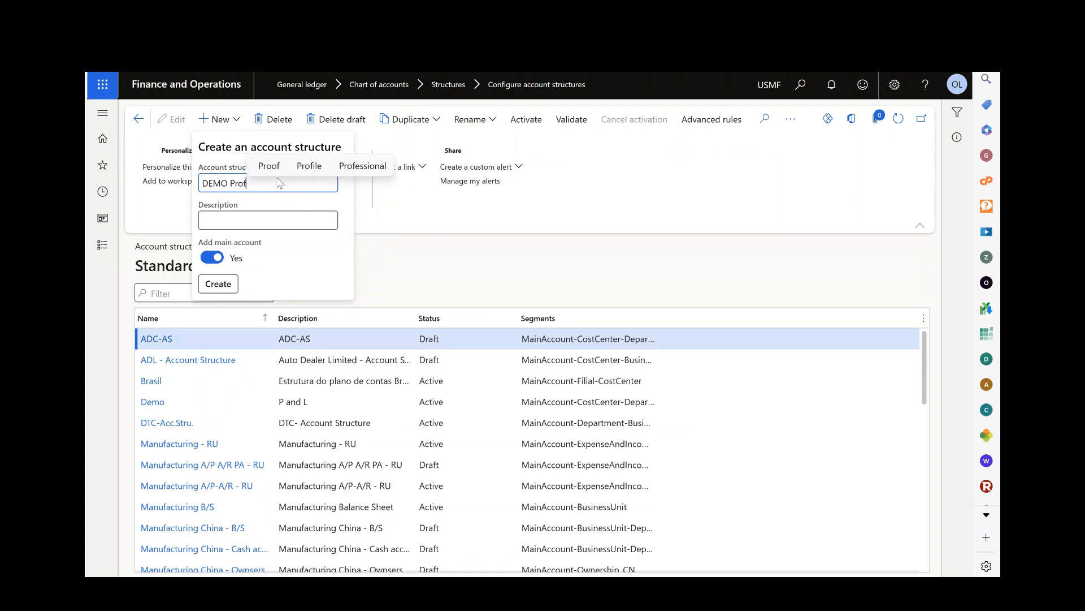
pyautogui.write('it a')
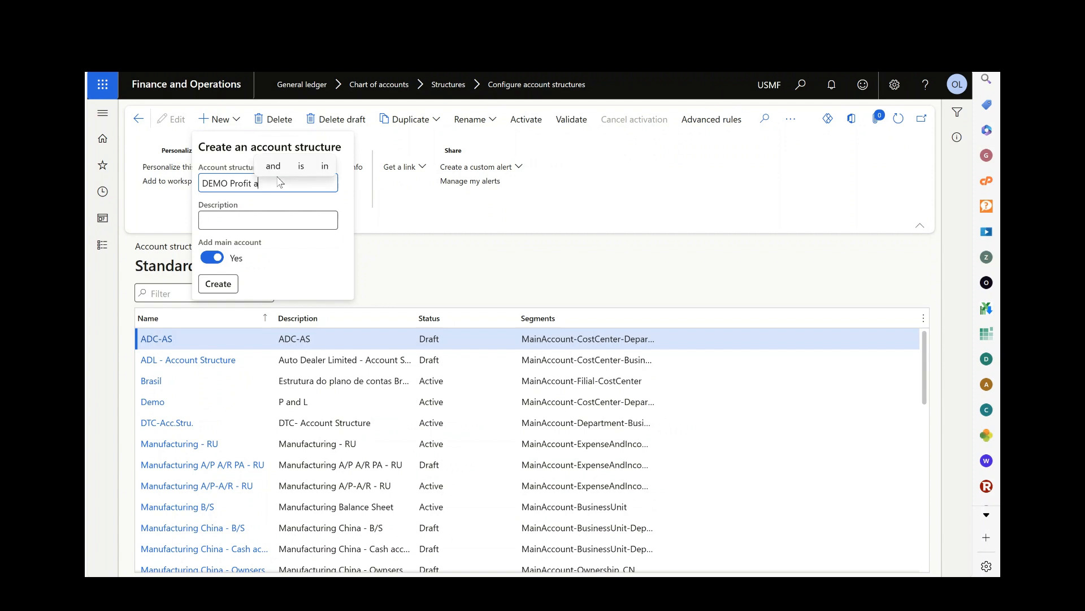
pyautogui.write('nd')
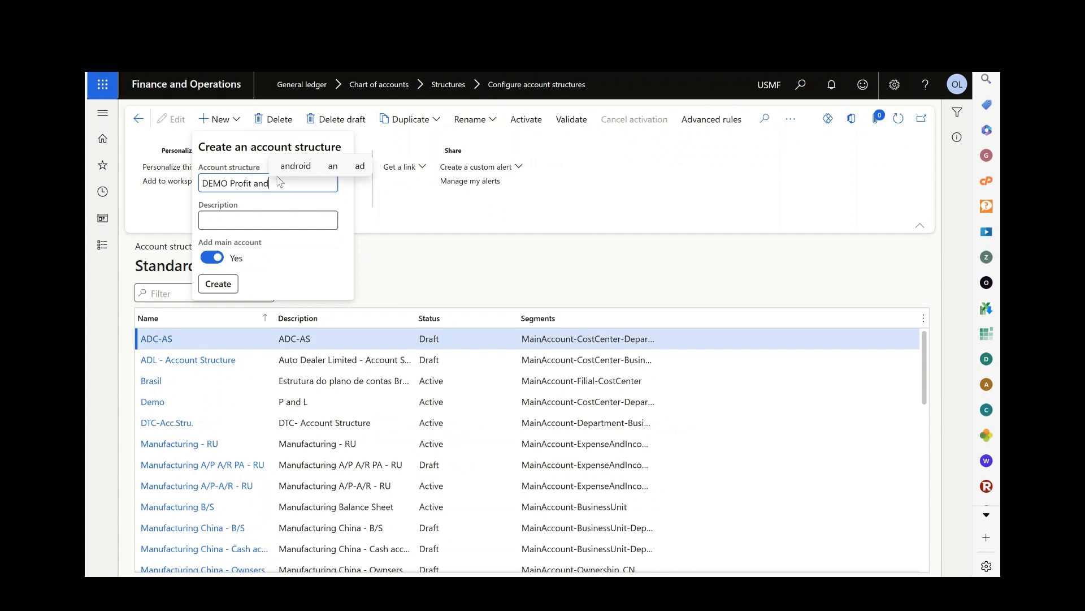
pyautogui.write(' Loss')
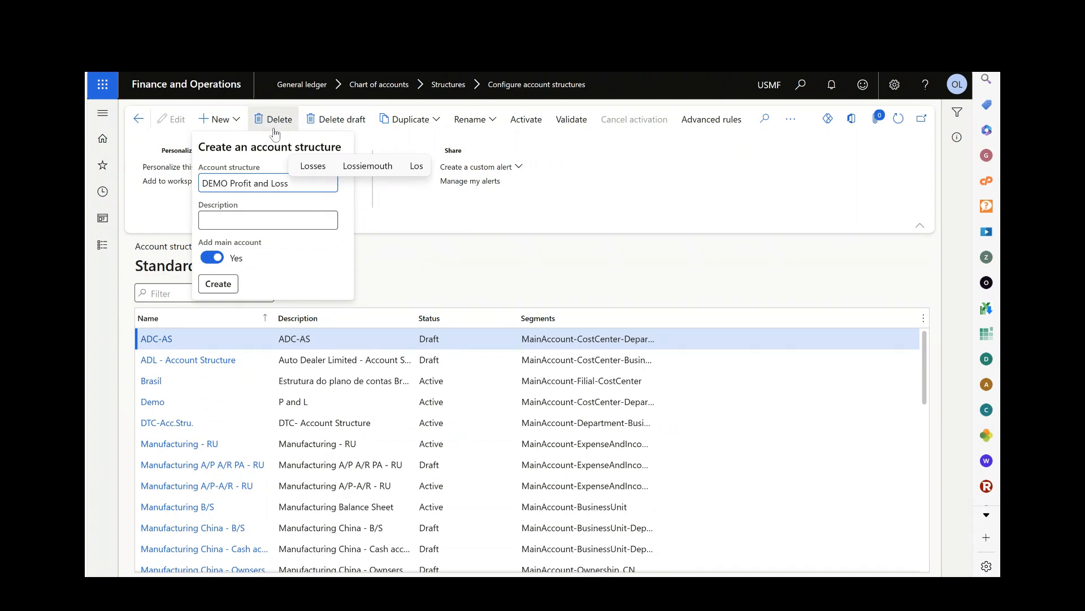
# Copy the structure name into the description as DEMO Profit and Loss and create the account structure with the main account included.
pyautogui.tripleClick(302, 188)
pyautogui.hotkey('ctrl', 'c')
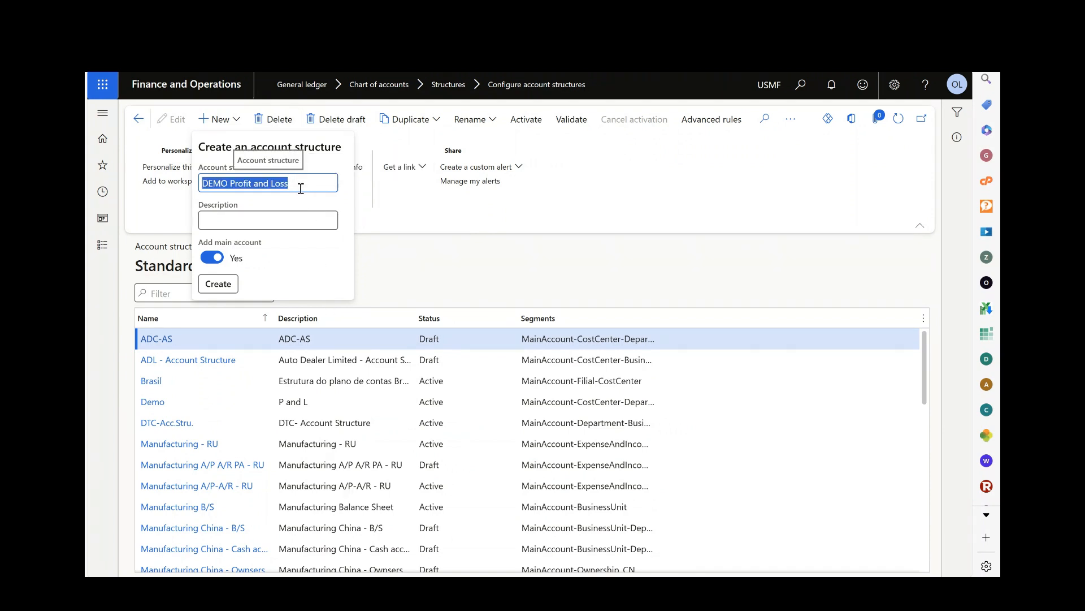
pyautogui.click(308, 218)
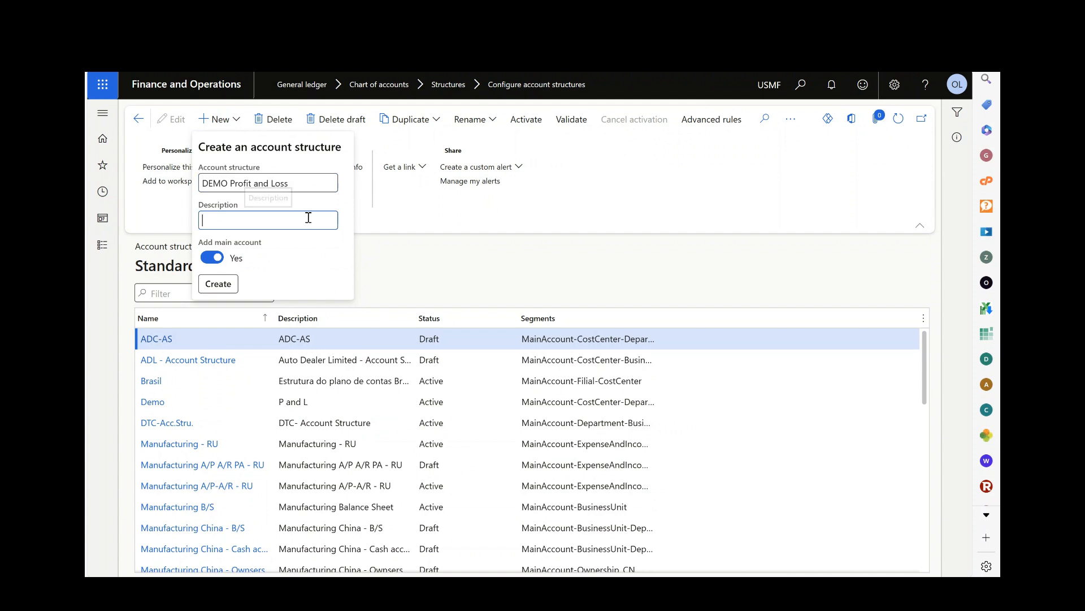
pyautogui.hotkey('ctrl', 'v')
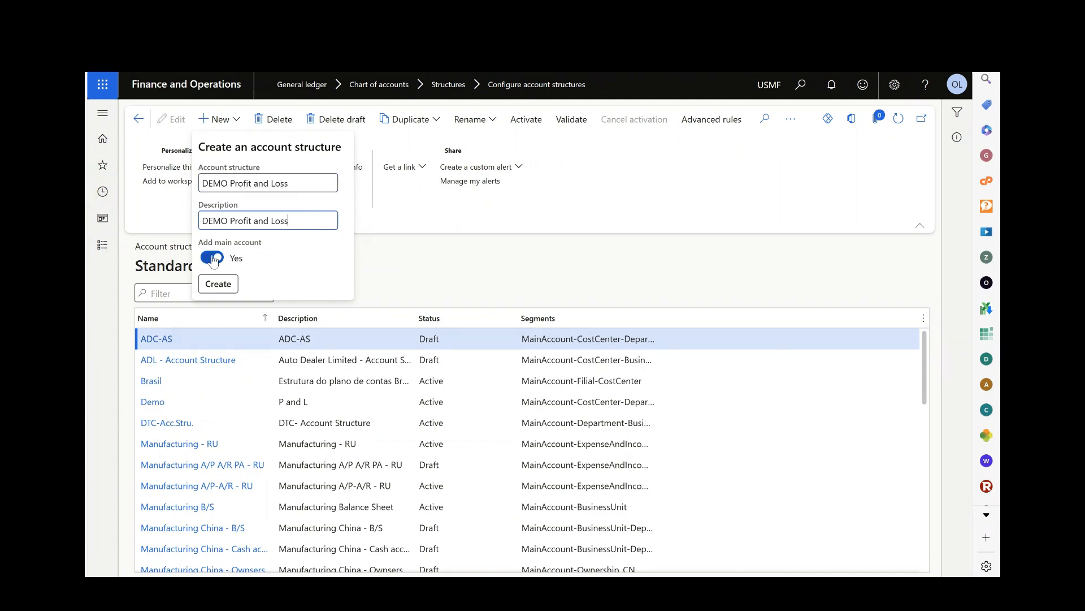
pyautogui.click(218, 286)
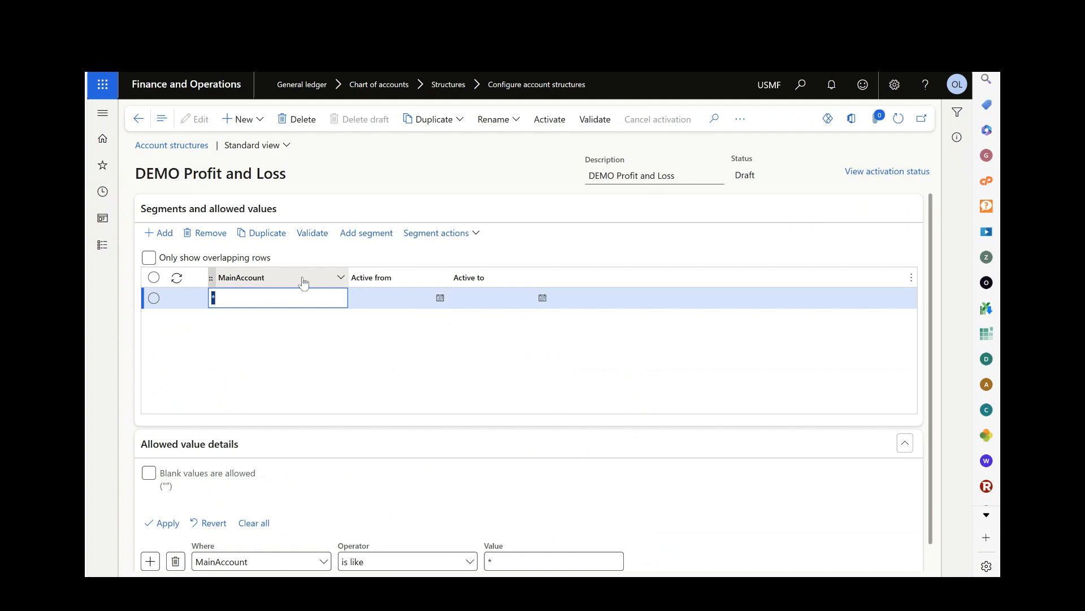
# Set the allowed MainAccount range to 10000..10999 and add CostCenter as a segment.
pyautogui.write('10000..10999')
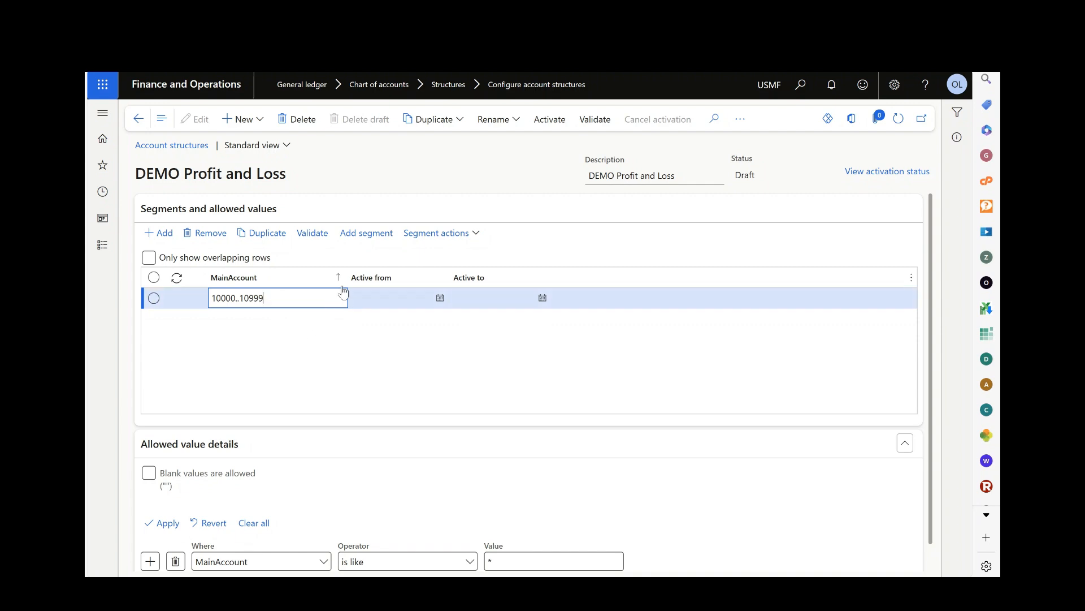
pyautogui.click(379, 238)
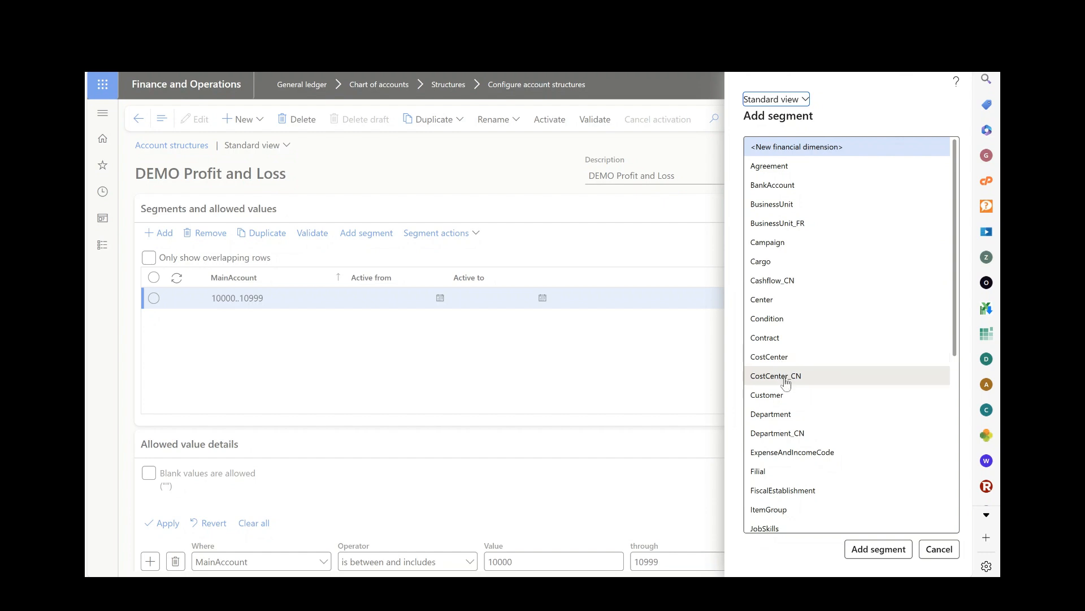
pyautogui.click(782, 360)
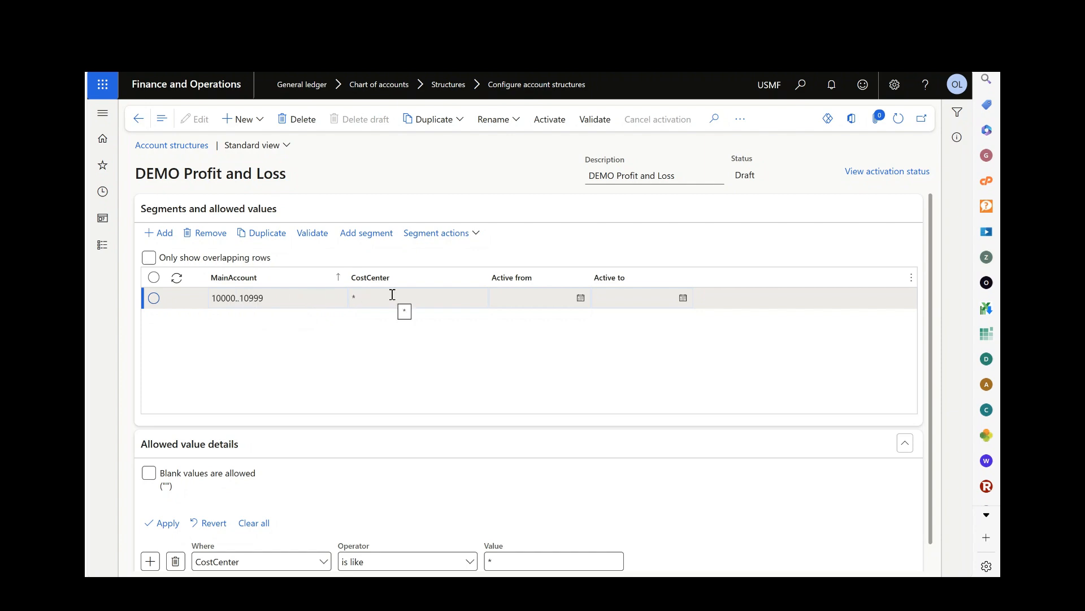
# Add the BusinessUnit segment to the structure and allow blank values for it.
pyautogui.click(365, 234)
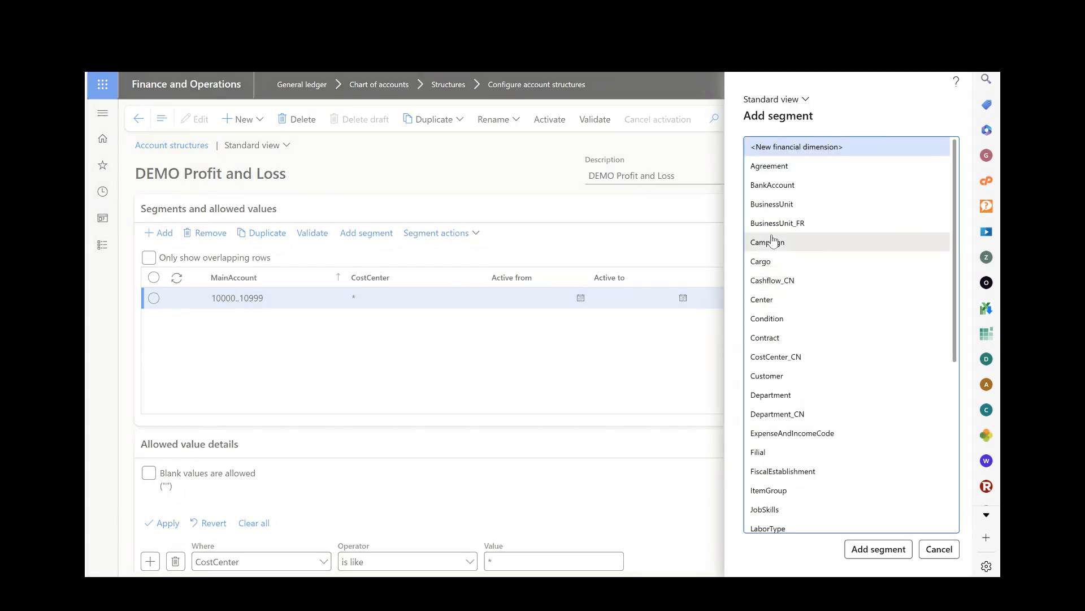
pyautogui.click(773, 209)
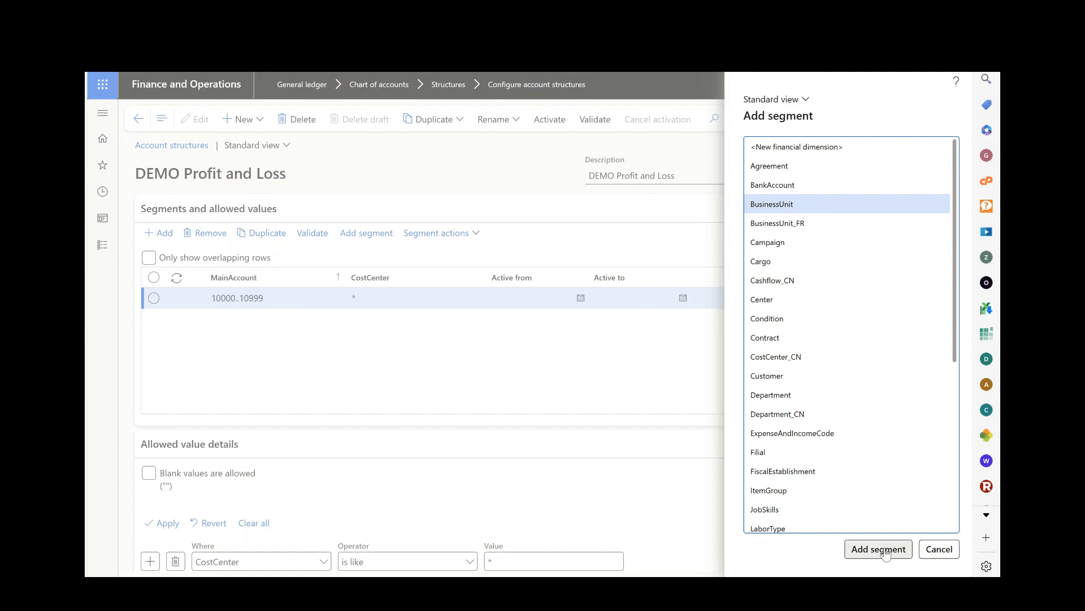
pyautogui.click(848, 547)
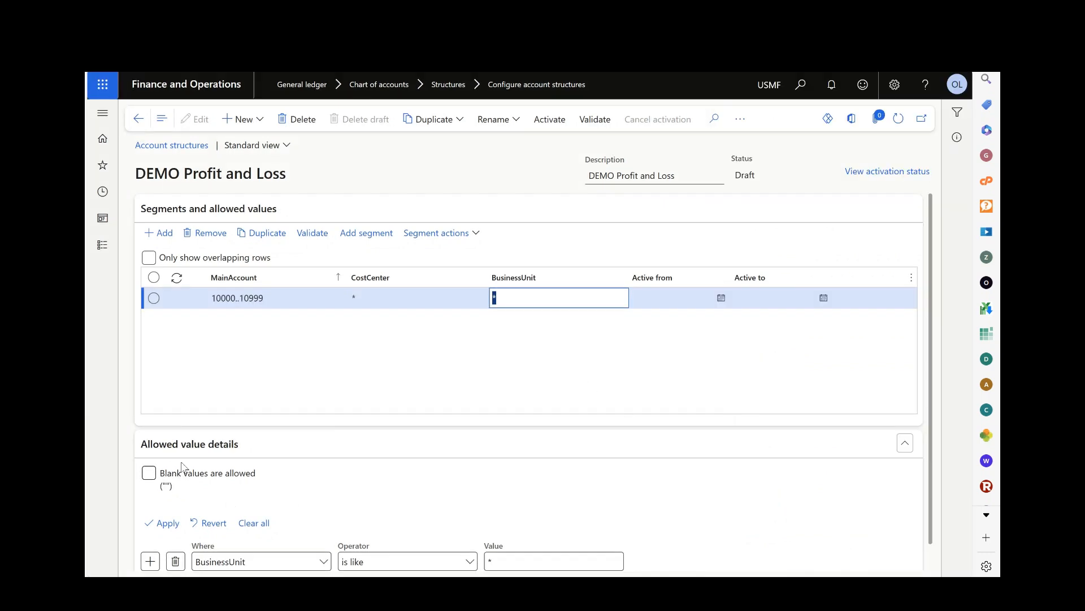
pyautogui.click(150, 473)
pyautogui.click(150, 473)
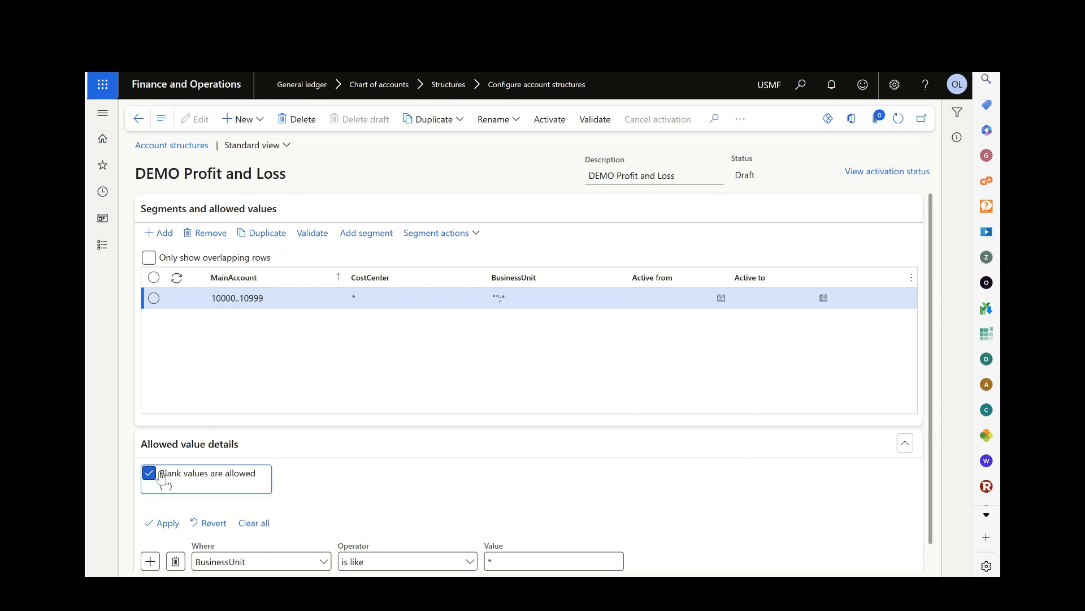
pyautogui.click(511, 298)
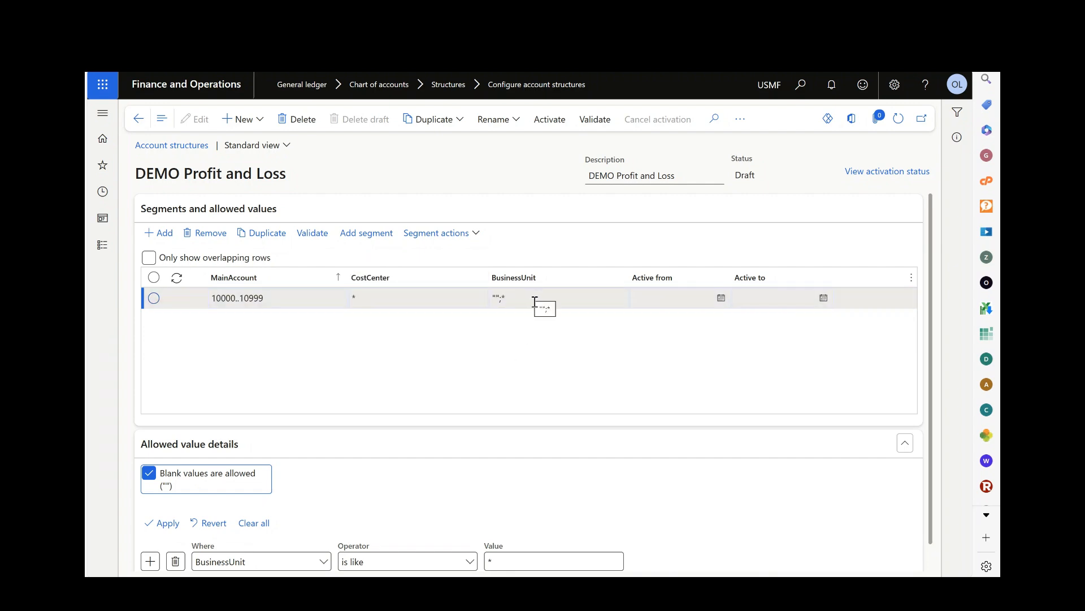
pyautogui.scroll(-1, 486, 392)
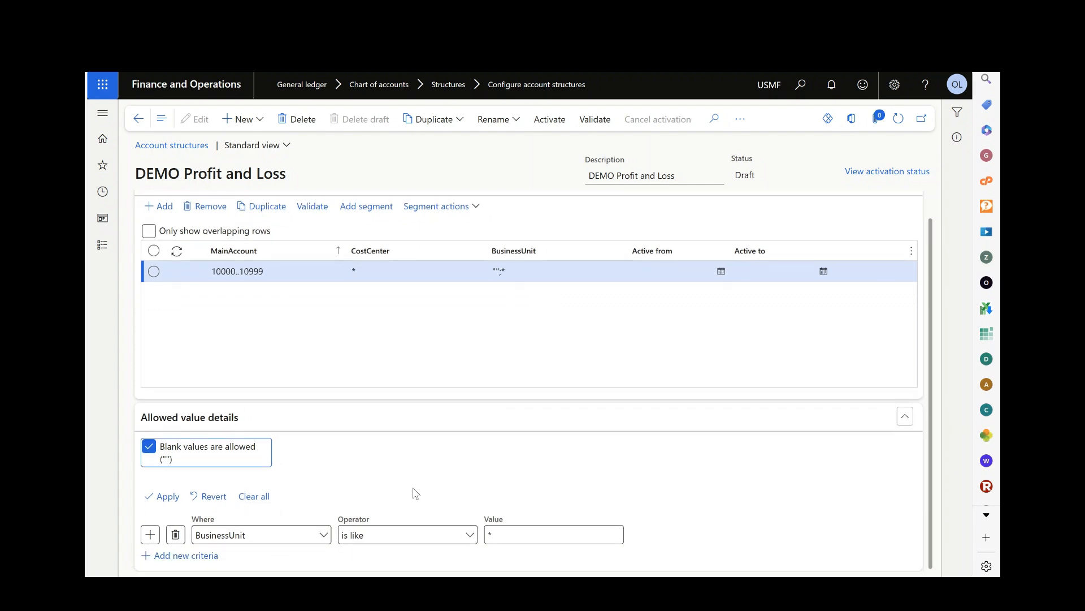
pyautogui.scroll(1, 418, 487)
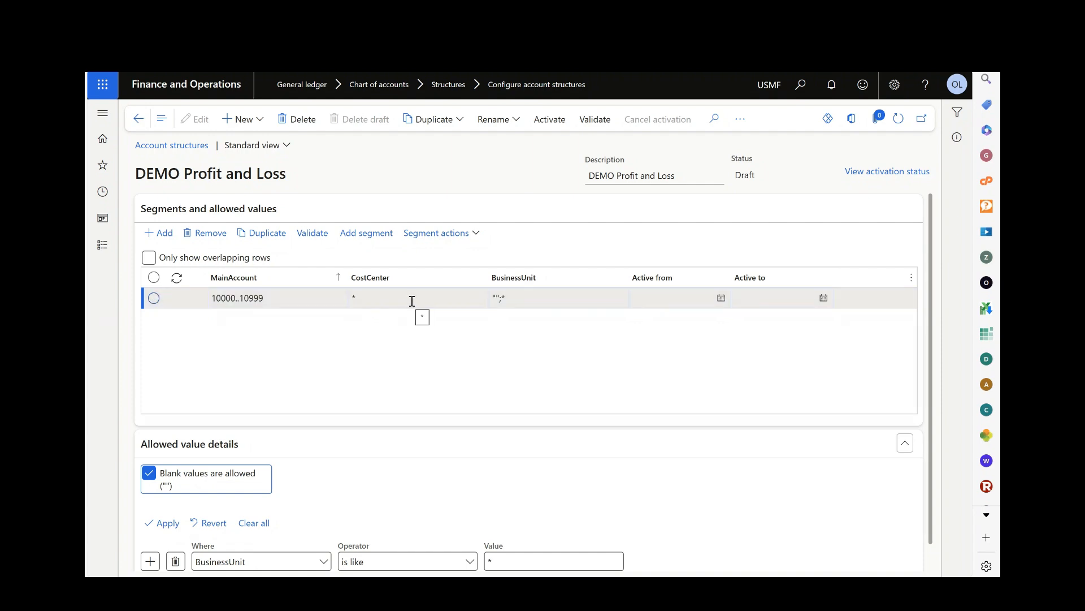
pyautogui.click(476, 236)
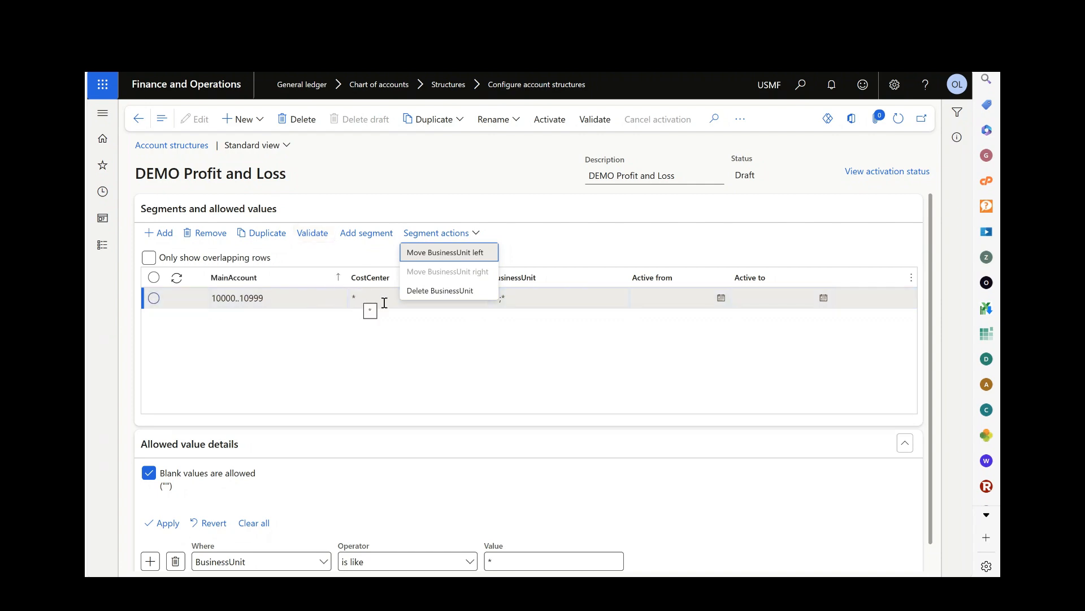
pyautogui.press('Escape')
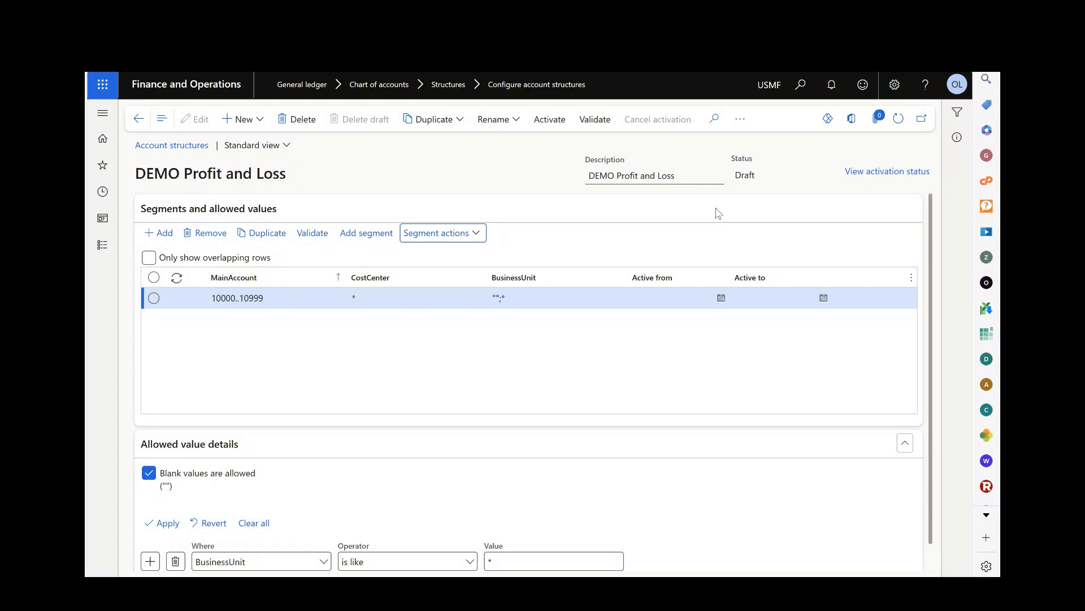
pyautogui.click(317, 283)
pyautogui.click(246, 120)
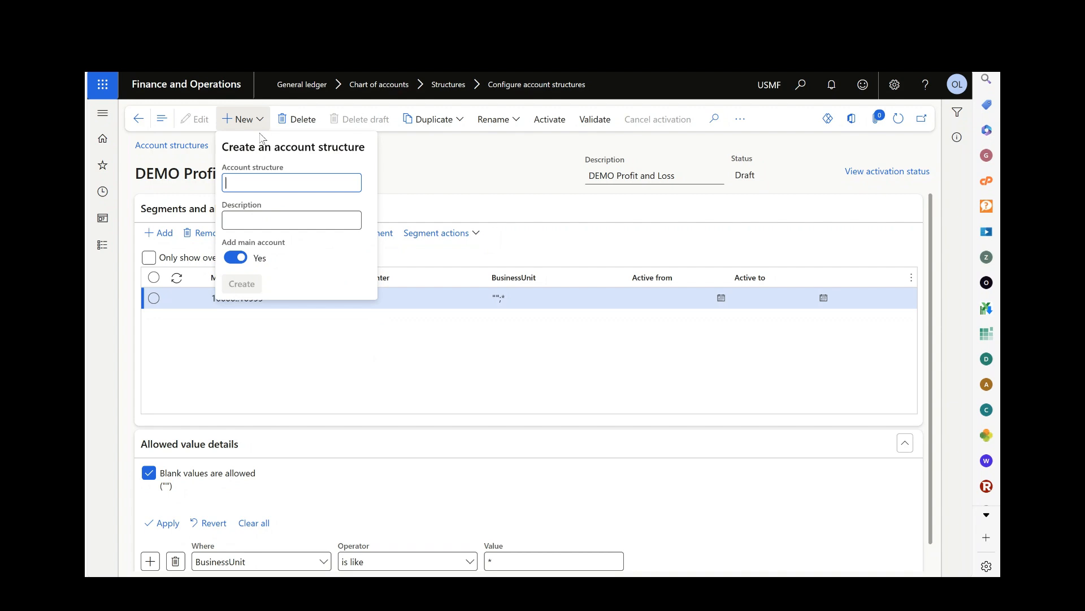
pyautogui.click(352, 366)
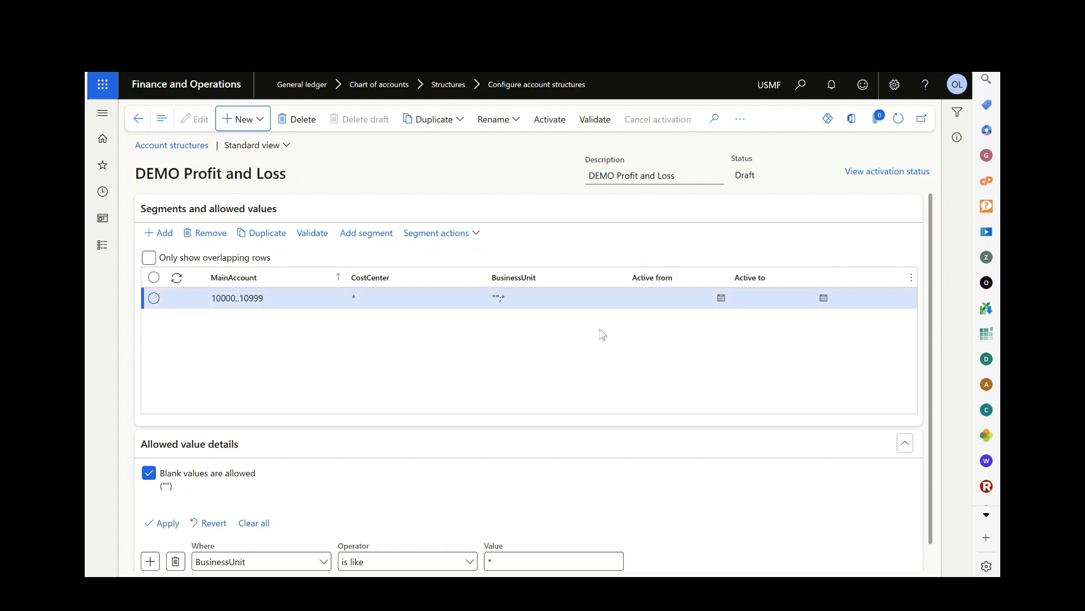
# Compare the allowed value details of the CostCenter and BusinessUnit segments for the 10000..10999 row.
pyautogui.click(367, 295)
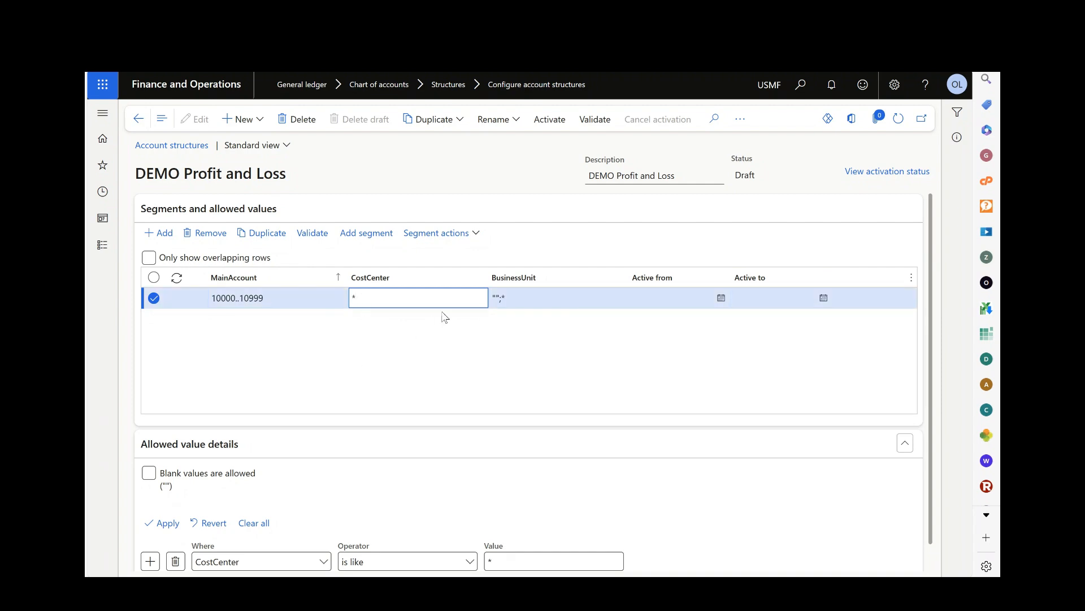
pyautogui.click(520, 296)
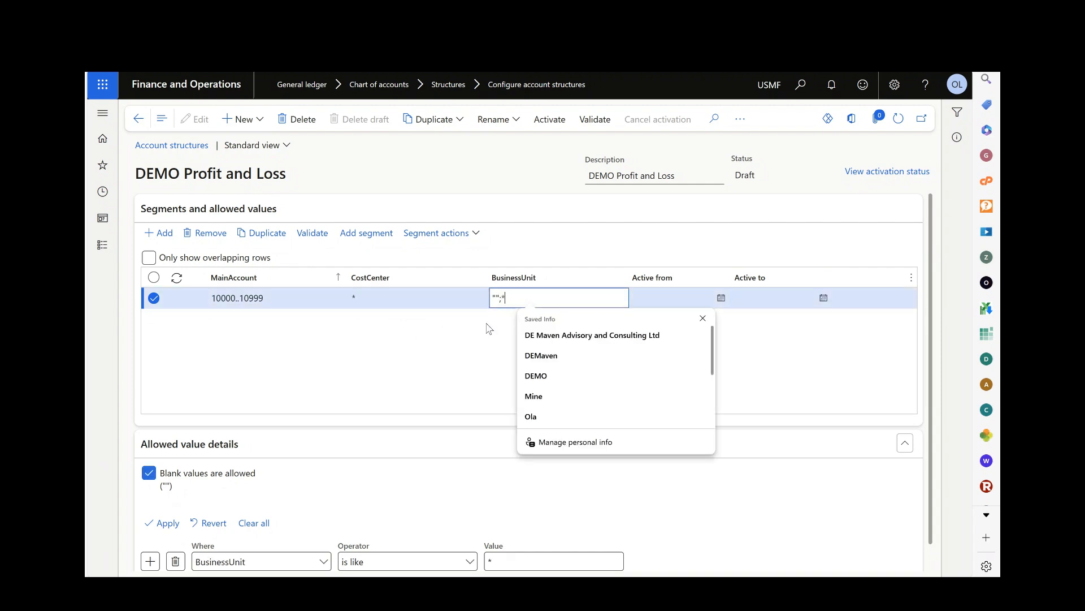
pyautogui.click(305, 418)
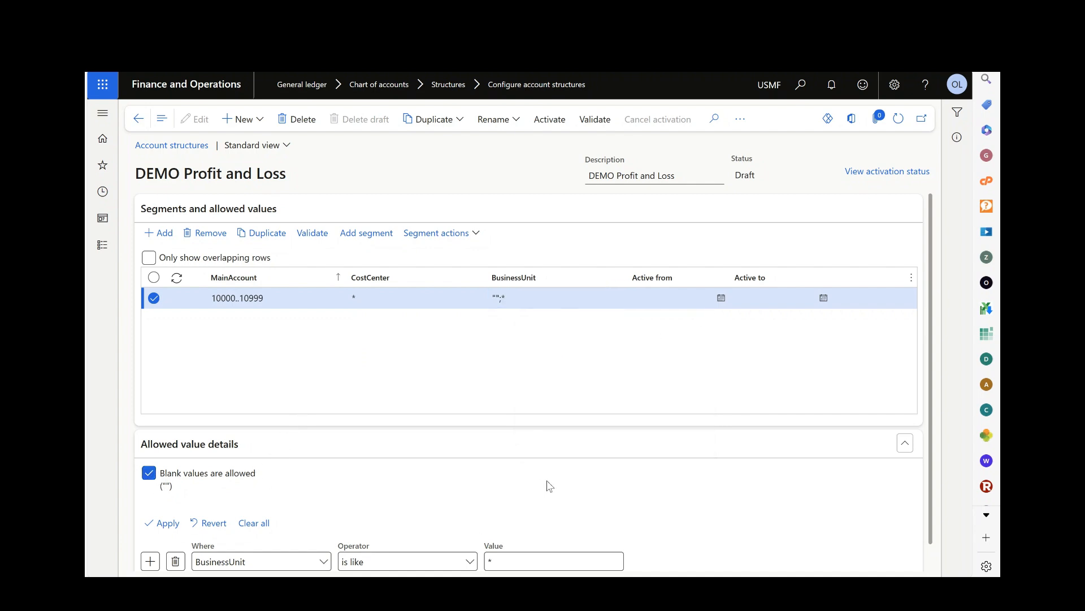
pyautogui.scroll(-1, 509, 486)
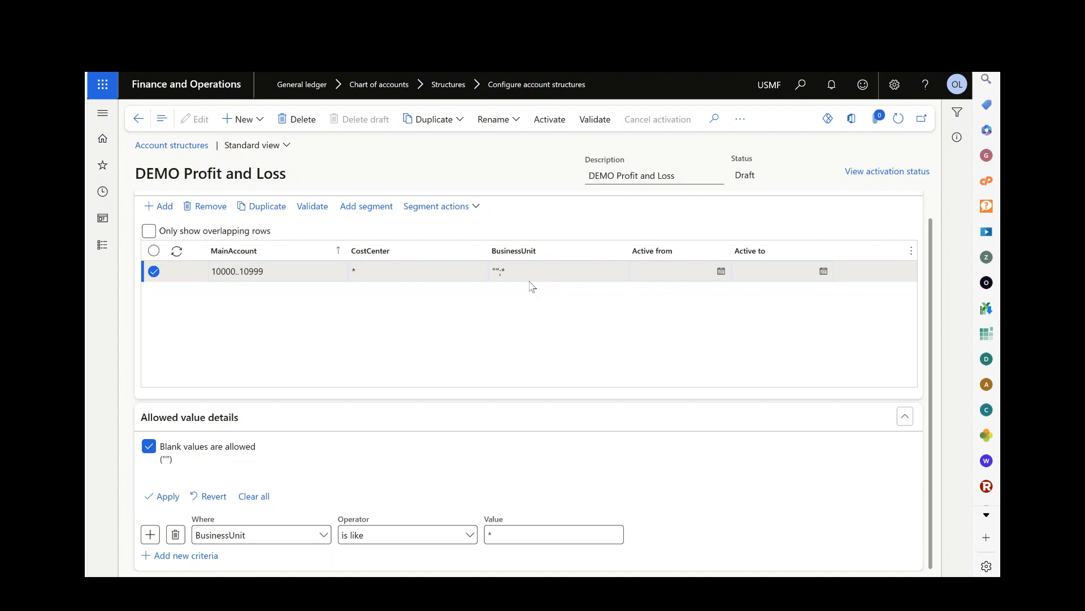
pyautogui.scroll(1, 413, 306)
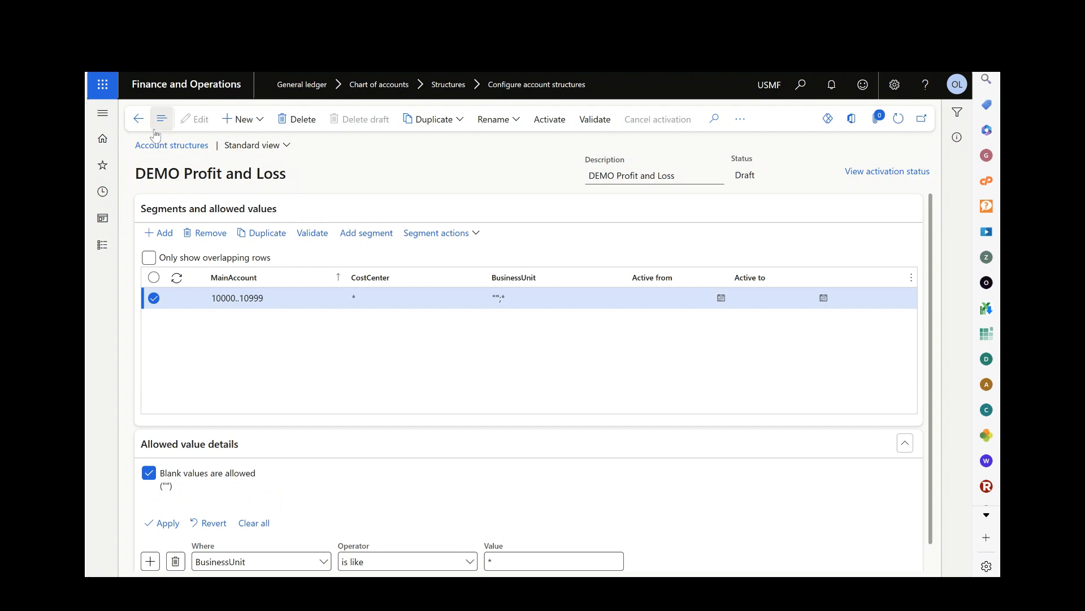
# Return to the account structures list and open the Manufacturing P&L structure.
pyautogui.click(171, 148)
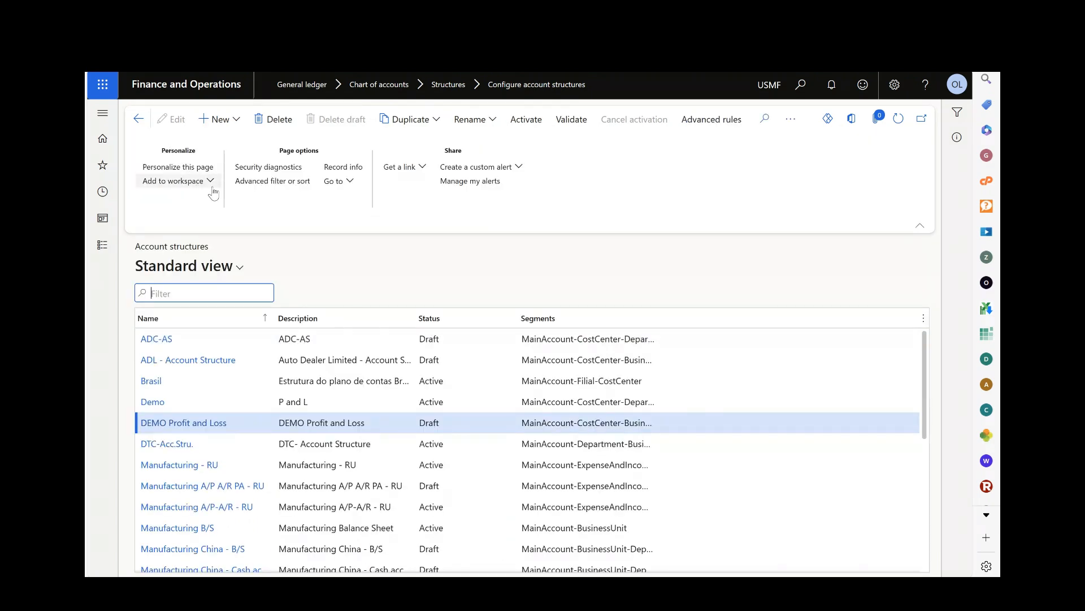
pyautogui.scroll(-5, 282, 443)
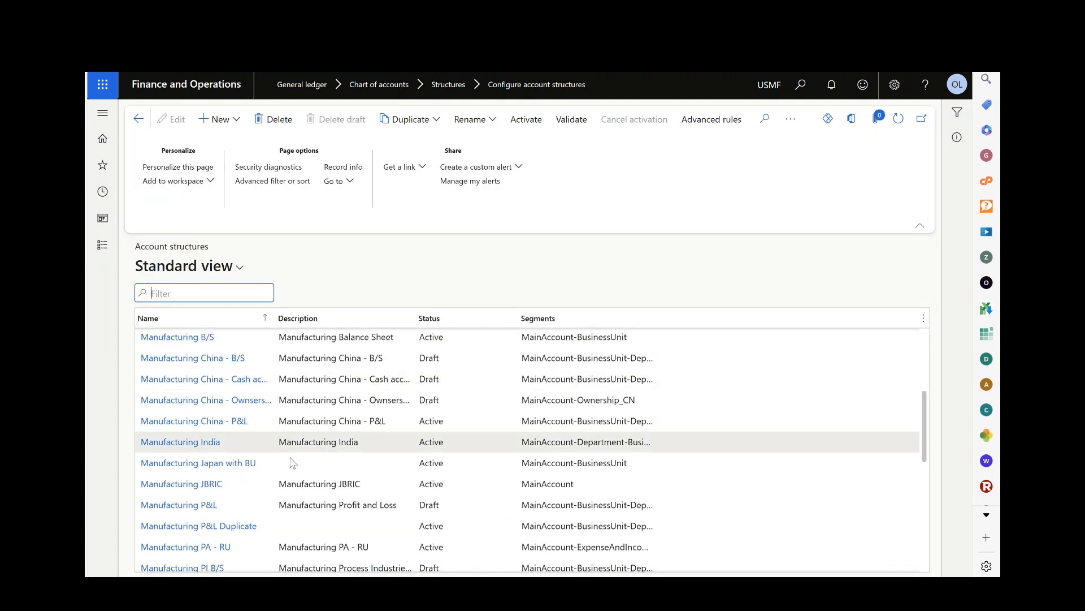
pyautogui.scroll(-2, 291, 466)
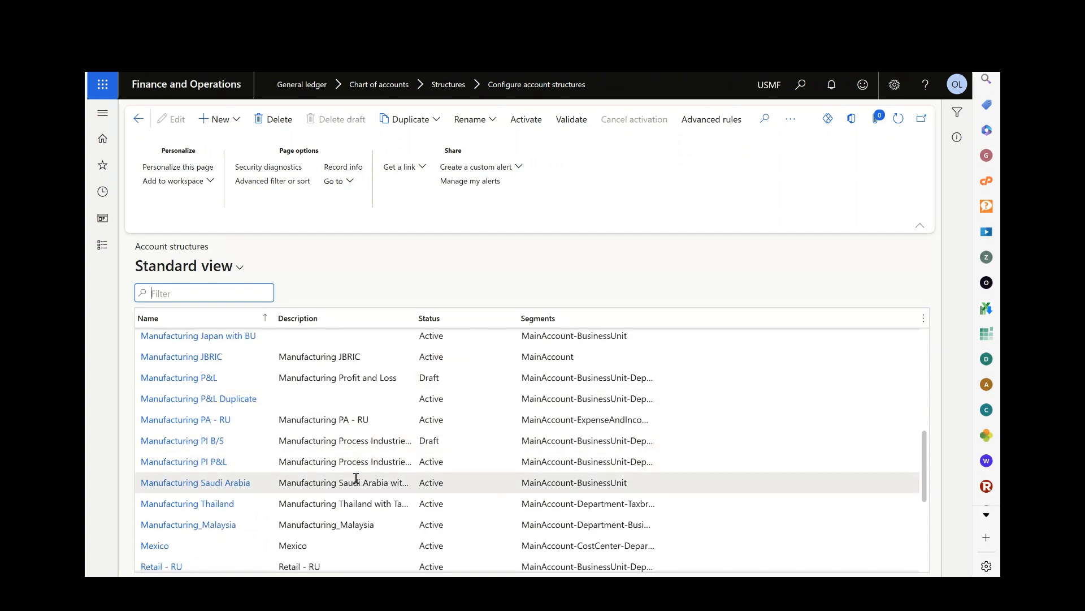
pyautogui.scroll(-3, 316, 480)
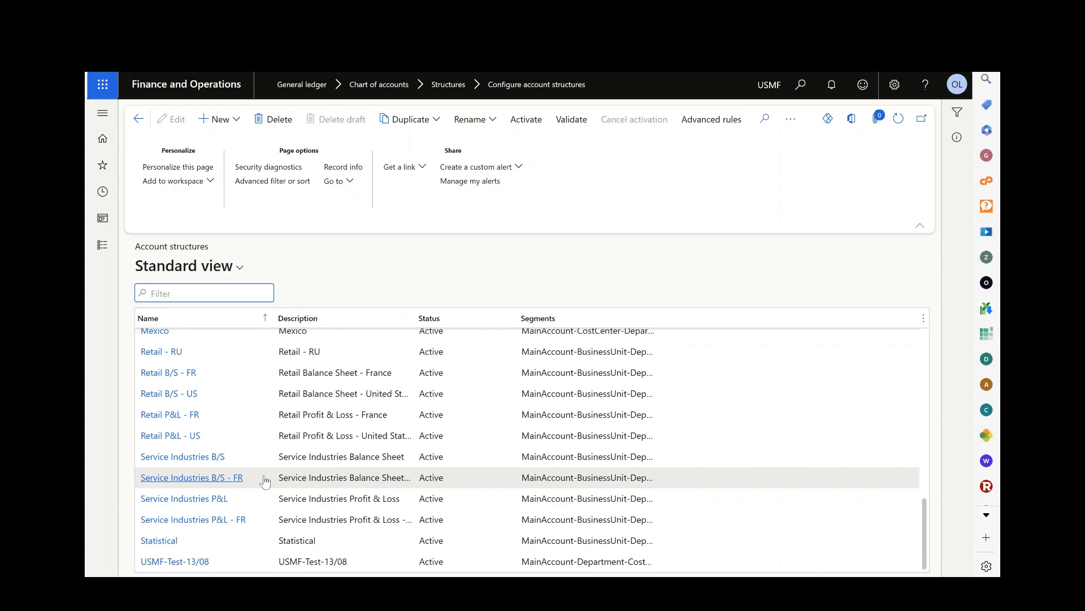
pyautogui.scroll(3, 262, 477)
pyautogui.scroll(1, 259, 469)
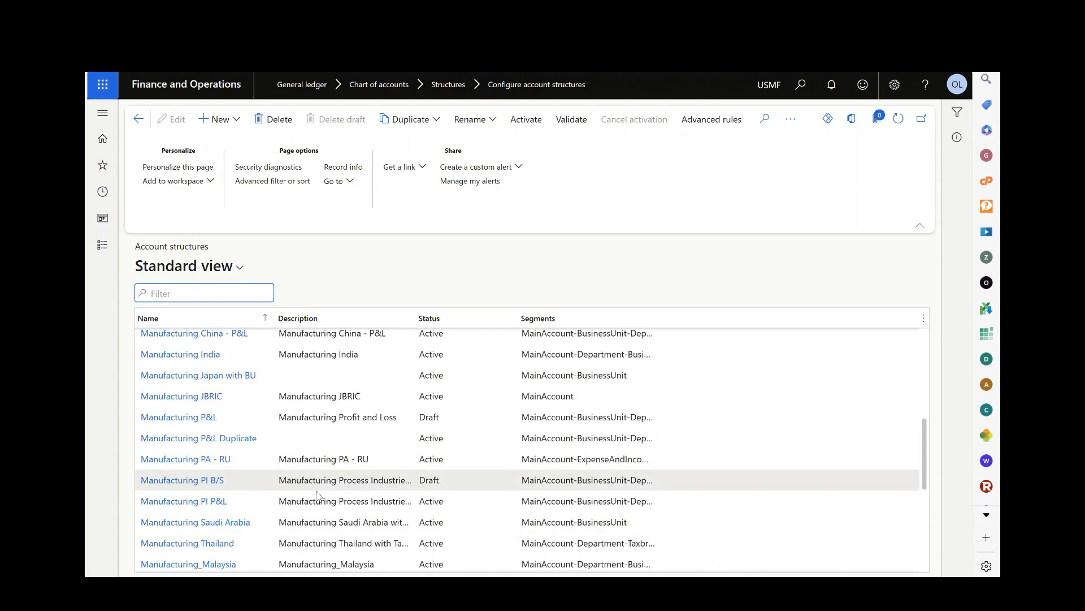
pyautogui.click(195, 421)
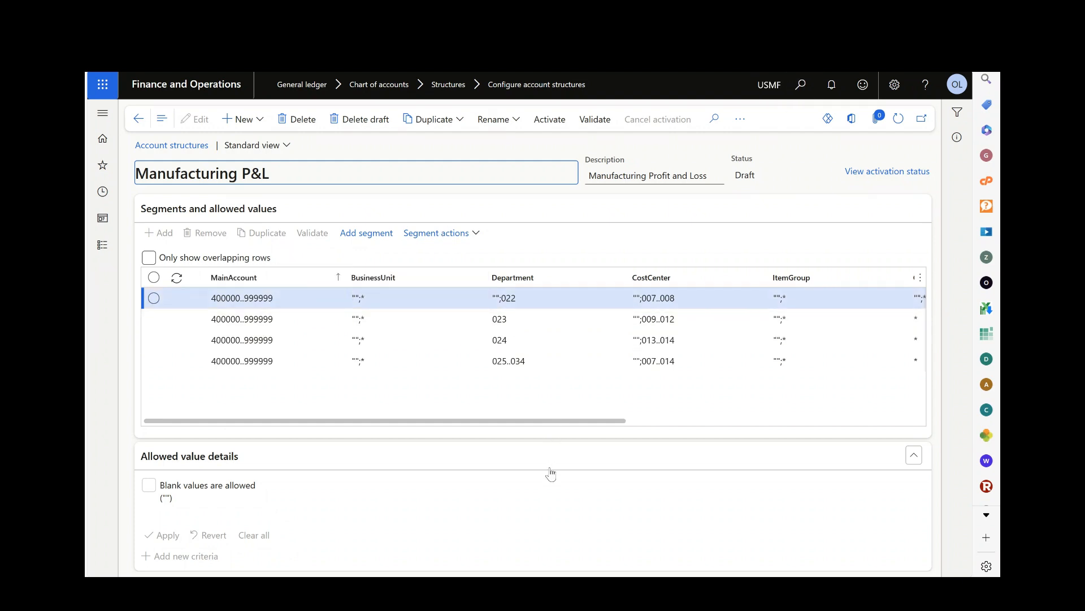
# Examine the allowed MainAccount values of the first row and the allowed Department values of the first two rows in Manufacturing P&L.
pyautogui.click(222, 299)
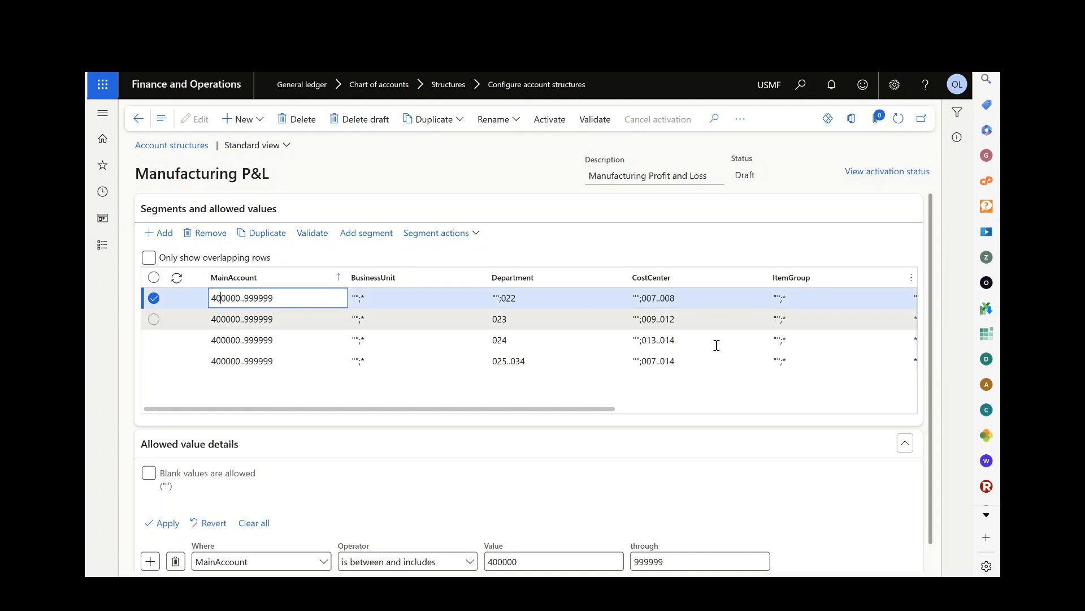
pyautogui.moveTo(558, 408); pyautogui.dragTo(360, 448)
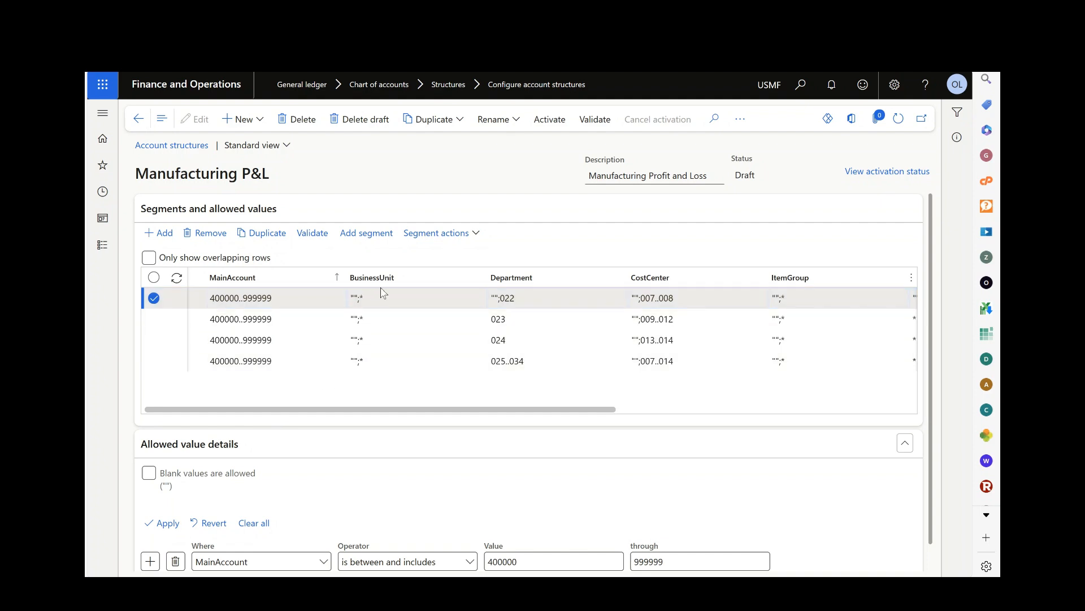
pyautogui.click(525, 296)
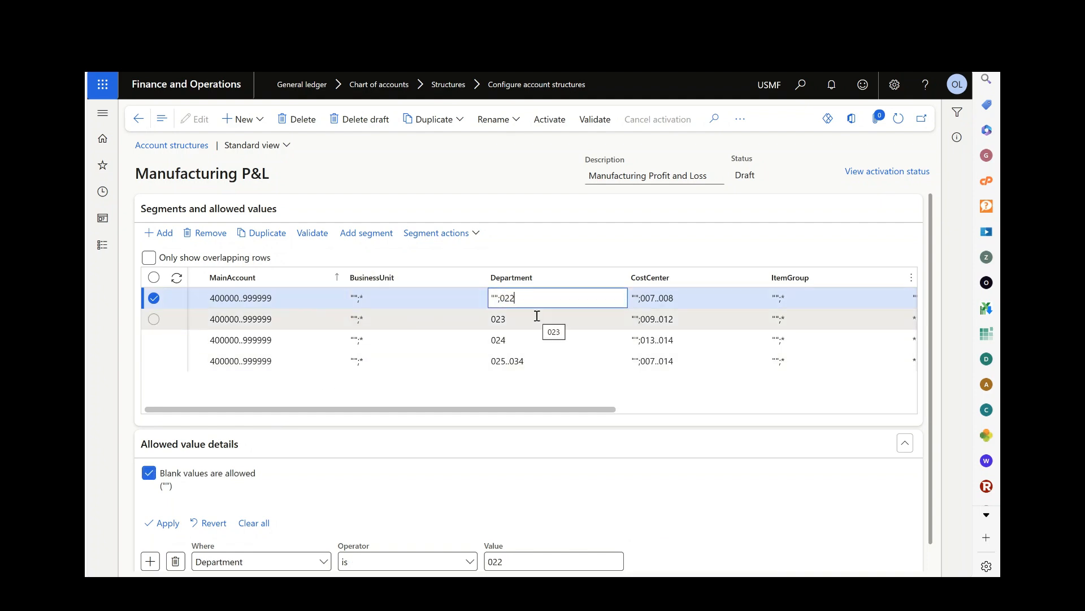
pyautogui.click(535, 319)
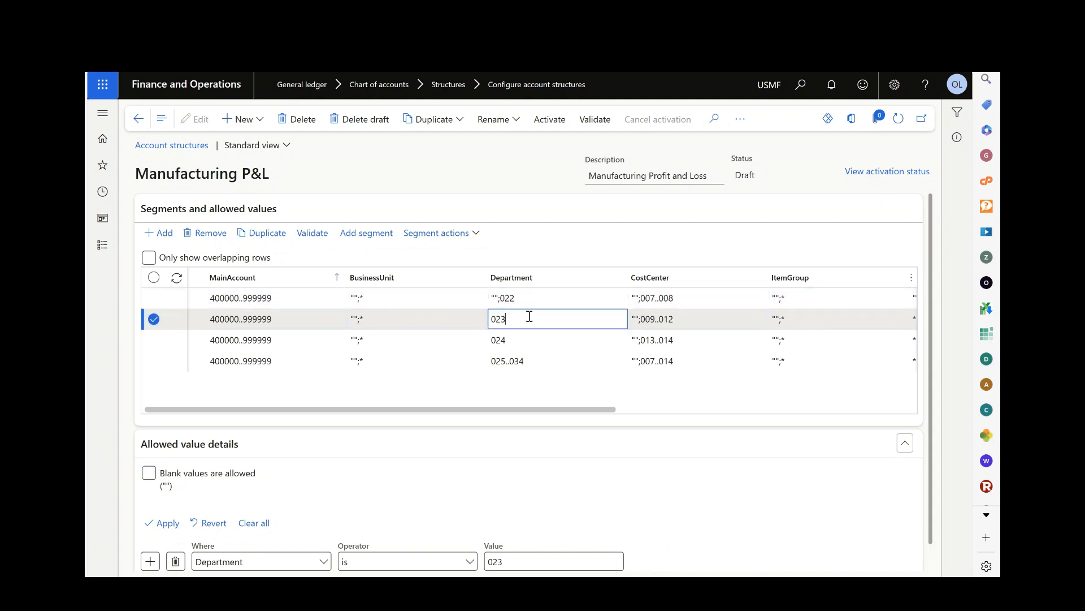
pyautogui.moveTo(517, 318); pyautogui.dragTo(490, 315)
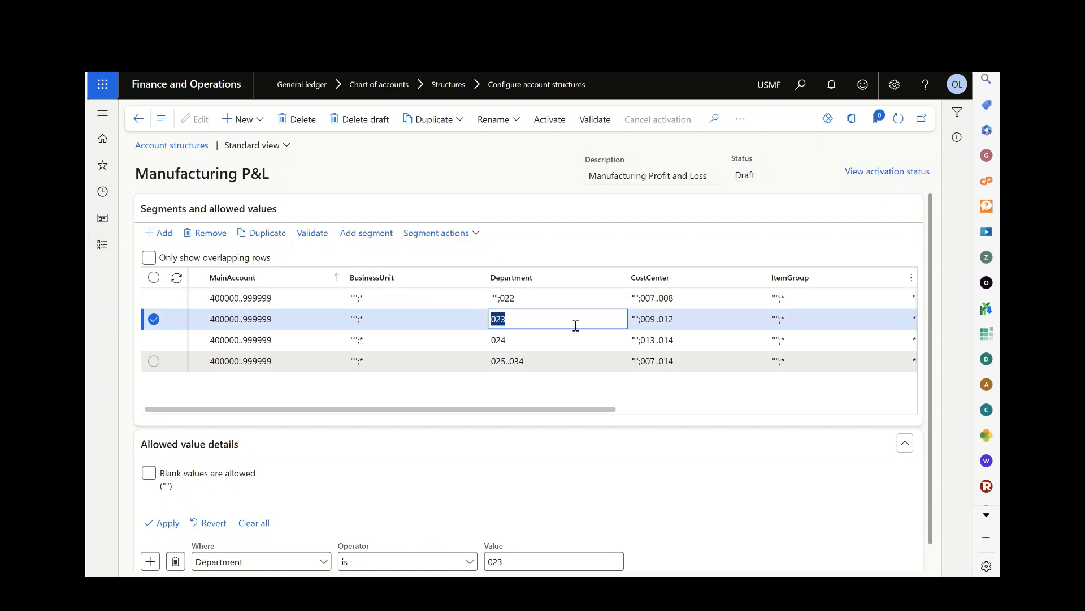
# Open the General journals page from the General ledger journal entries.
pyautogui.click(103, 247)
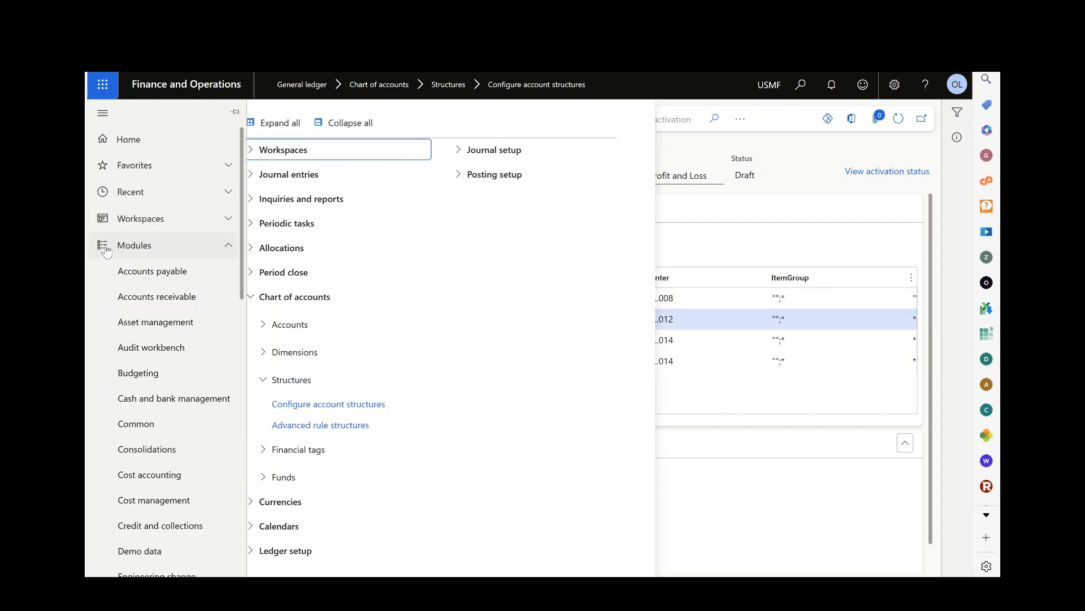
pyautogui.click(358, 123)
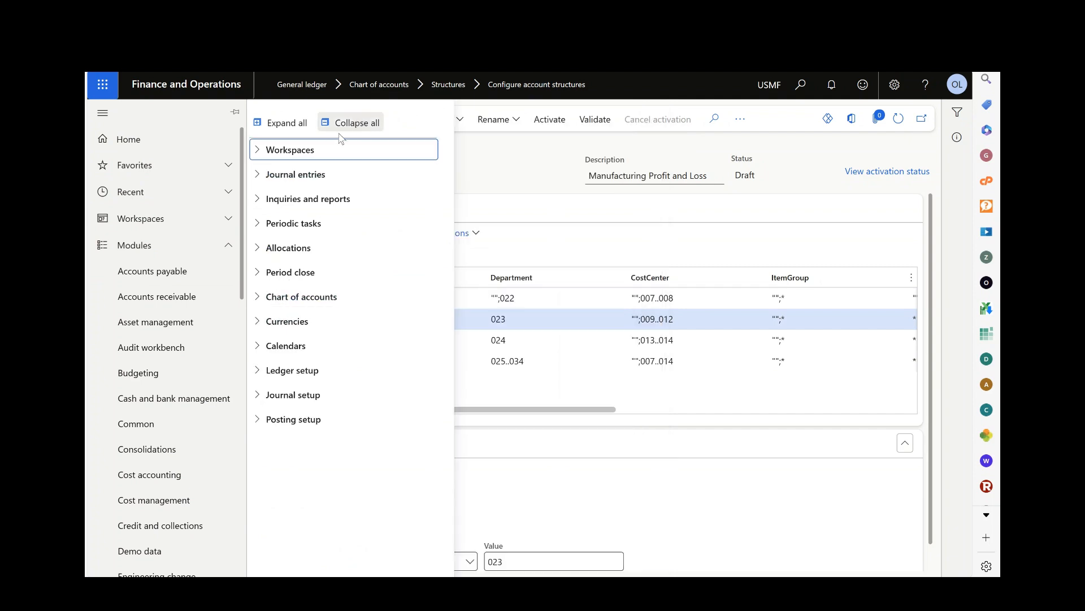
pyautogui.click(283, 181)
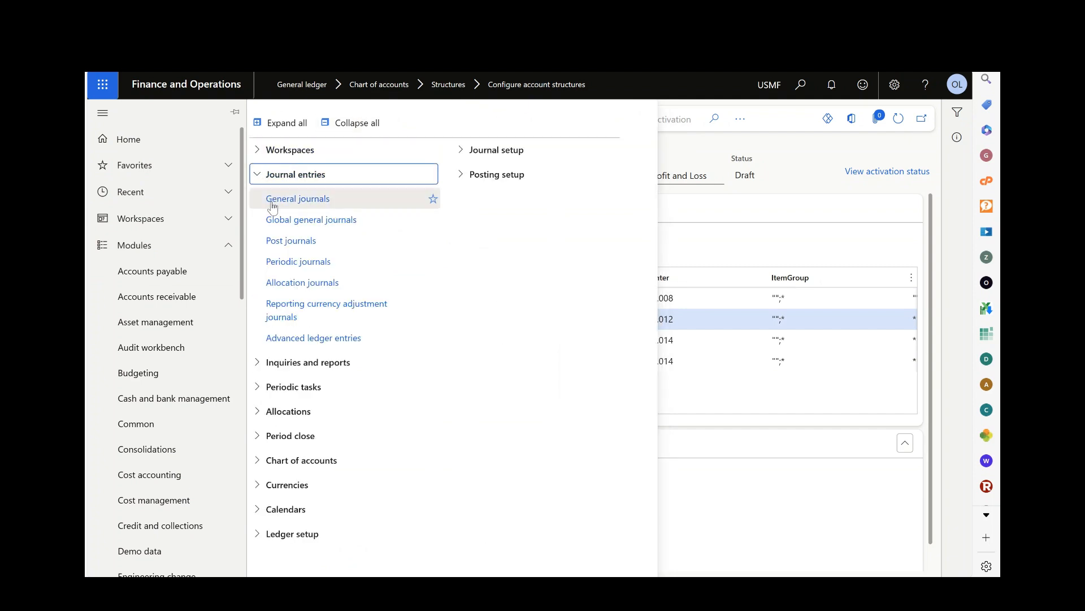
pyautogui.click(283, 202)
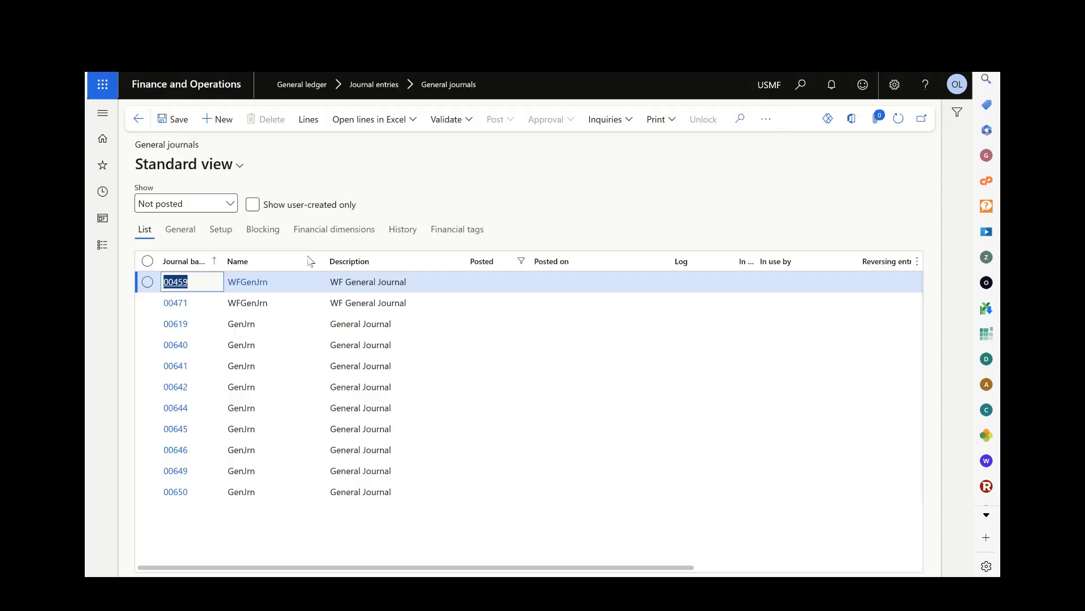
# Create a general journal with the name GenJrn and open its lines.
pyautogui.click(231, 121)
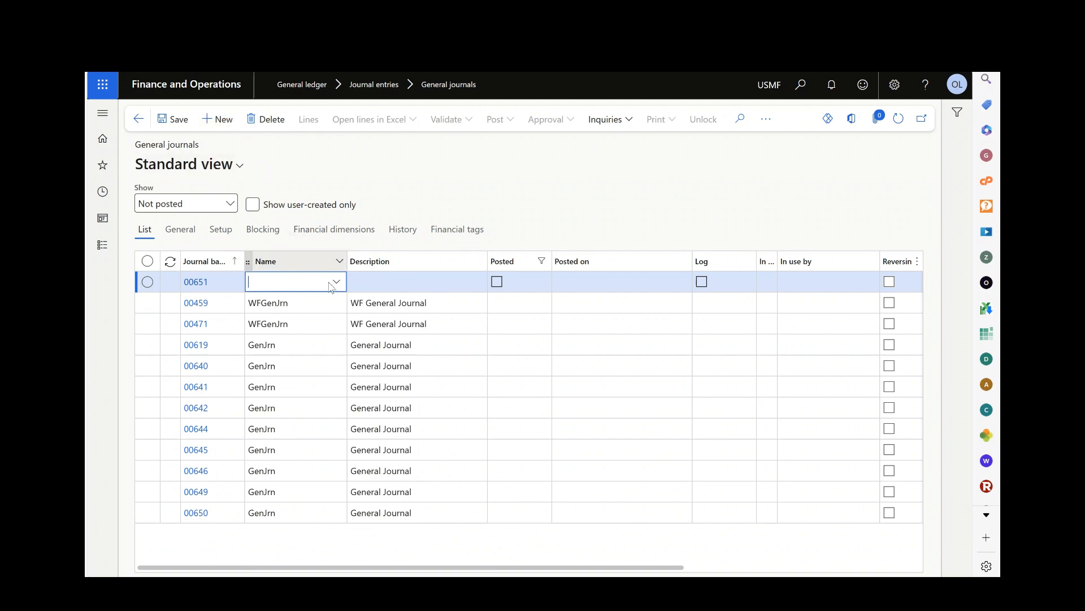
pyautogui.write('ge')
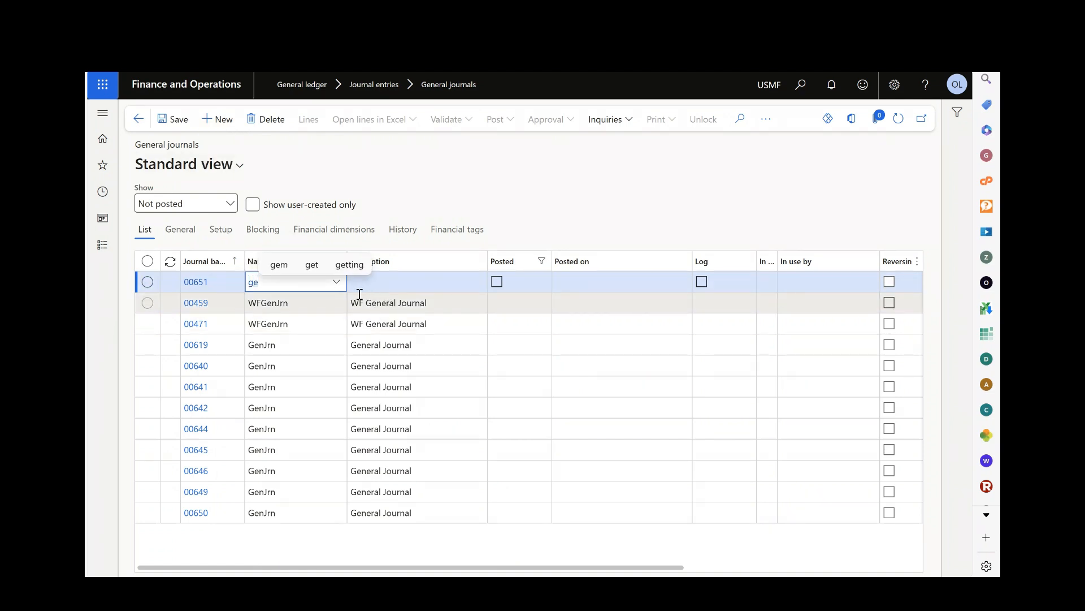
pyautogui.click(338, 322)
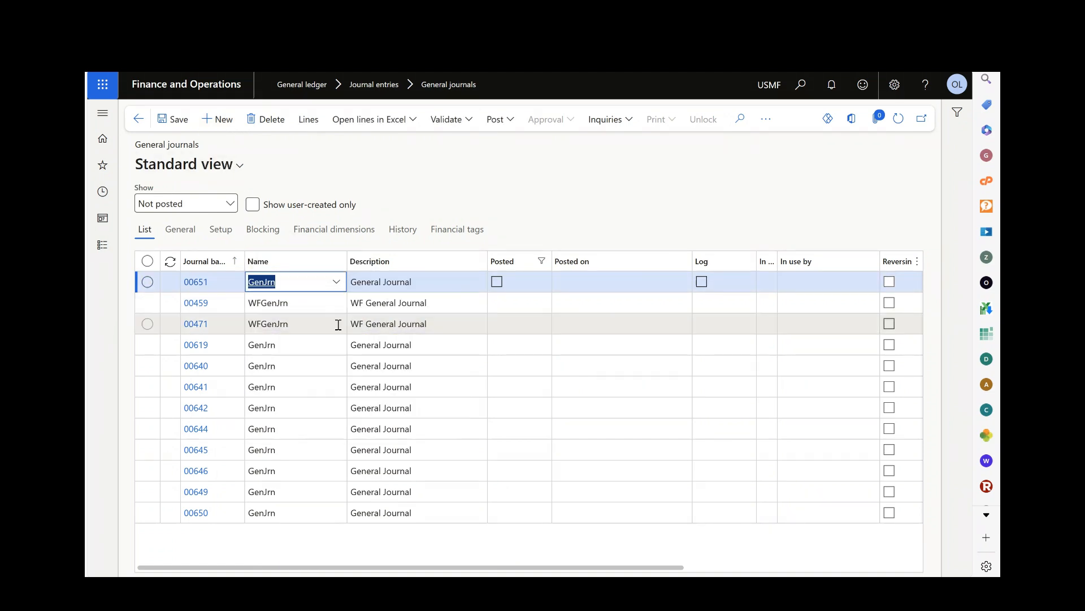
pyautogui.click(311, 121)
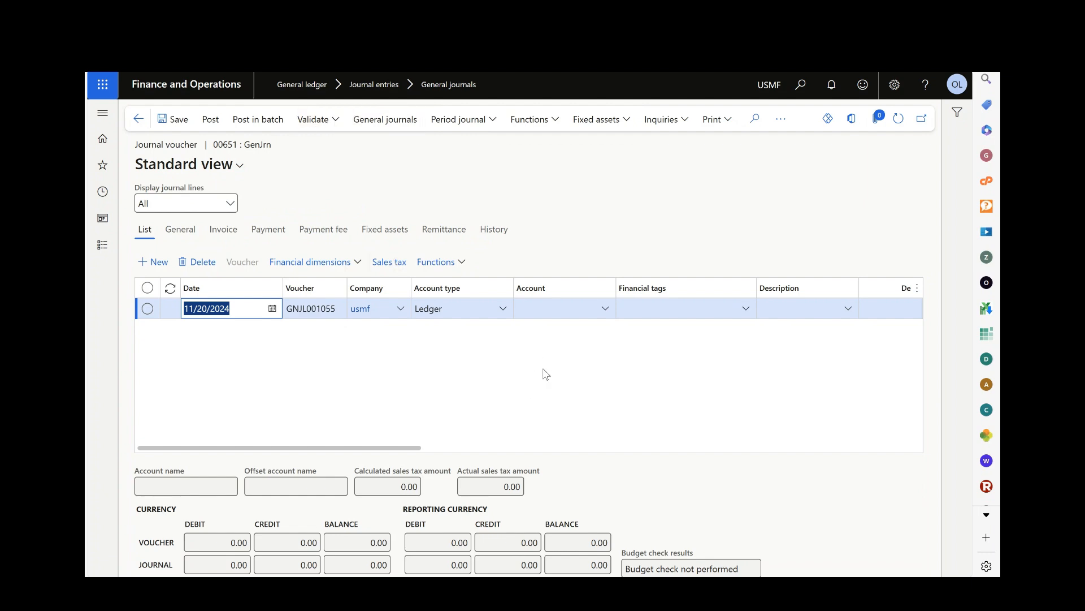
# Set the journal line's account to main account 401100 Product Sales with BusinessUnit 001, Department 023 and CostCenter 009.
pyautogui.click(605, 310)
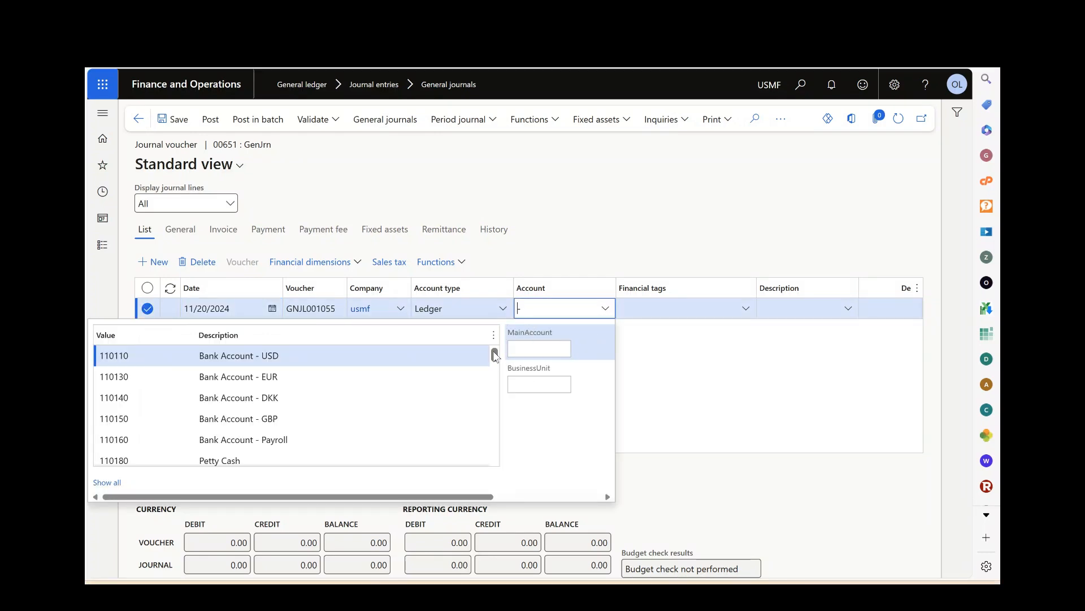
pyautogui.moveTo(494, 355); pyautogui.dragTo(504, 382)
pyautogui.scroll(-2, 505, 386)
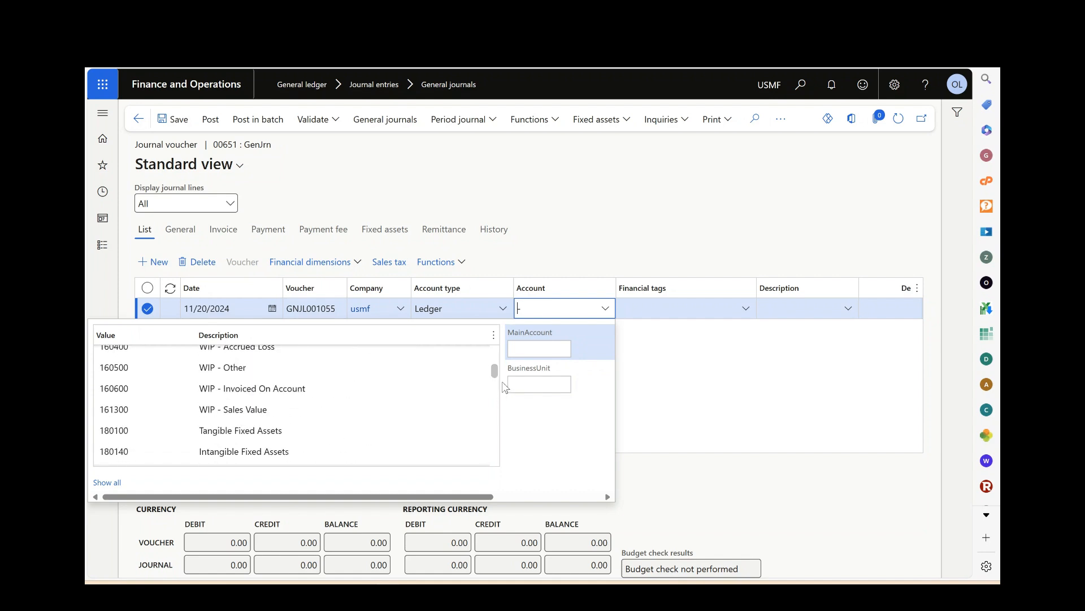
pyautogui.scroll(-10, 503, 396)
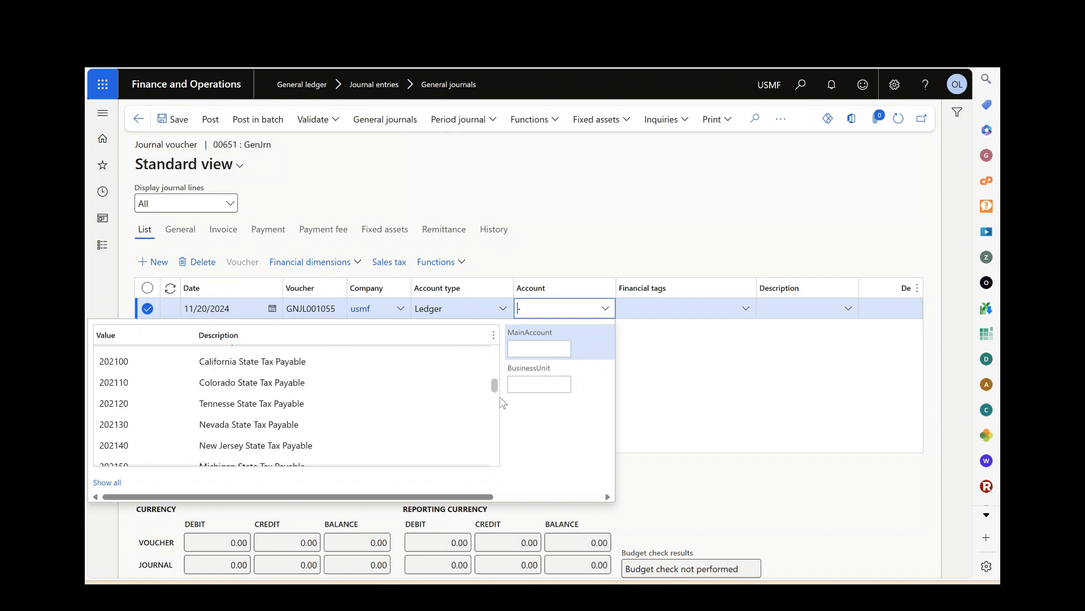
pyautogui.scroll(1, 501, 405)
pyautogui.scroll(-10, 500, 406)
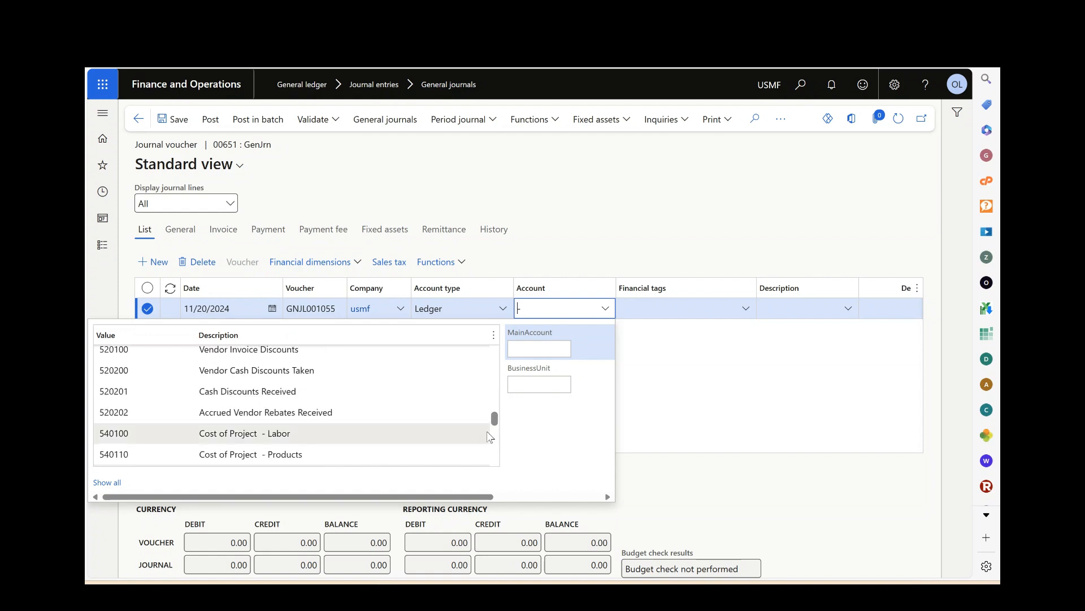
pyautogui.scroll(8, 489, 436)
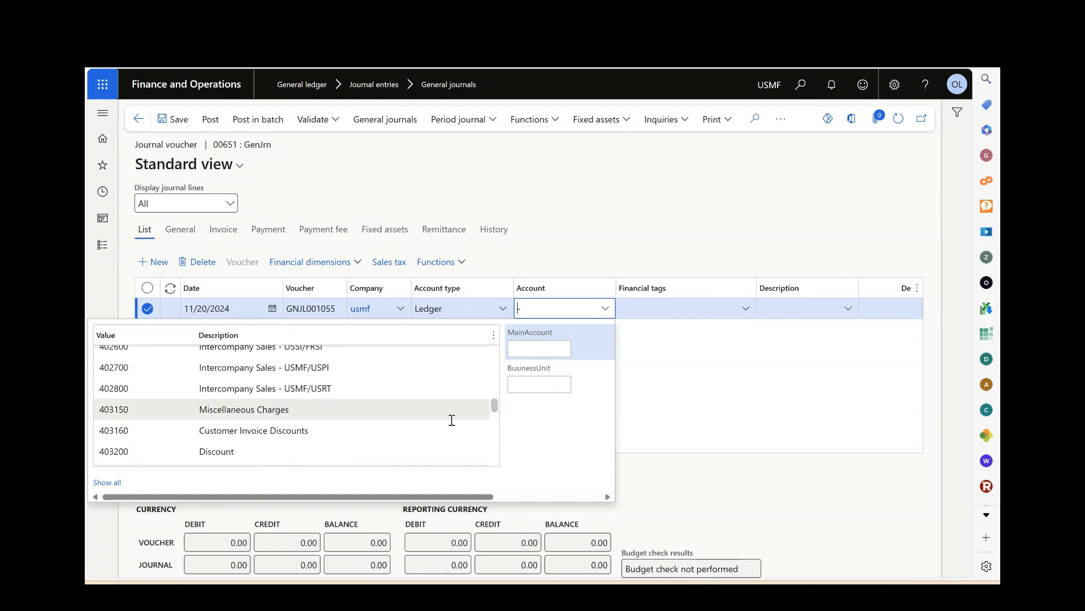
pyautogui.scroll(8, 308, 407)
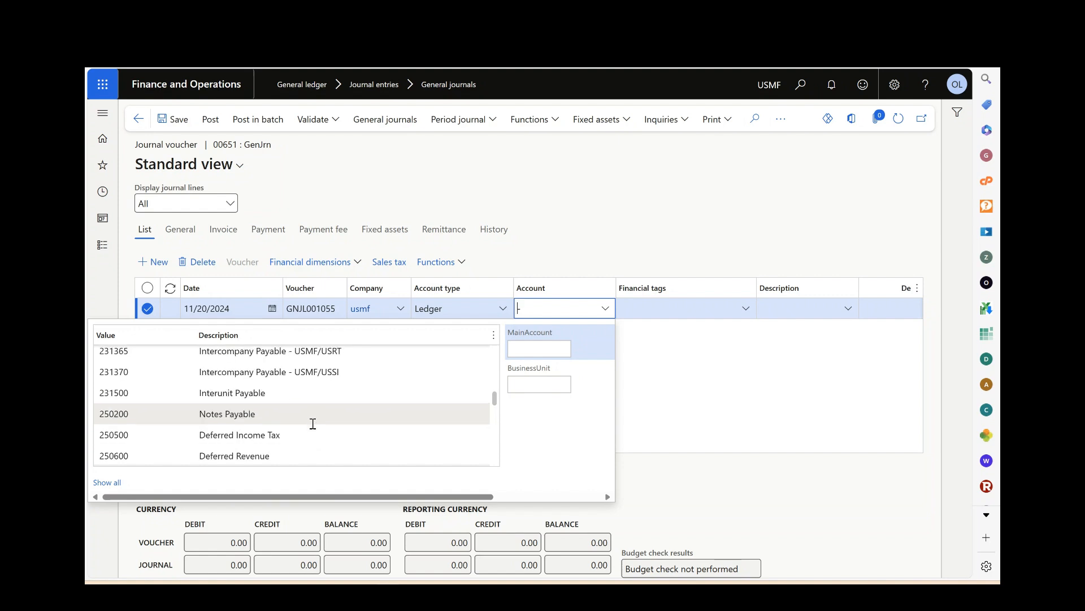
pyautogui.scroll(-1, 314, 432)
pyautogui.scroll(-1, 316, 441)
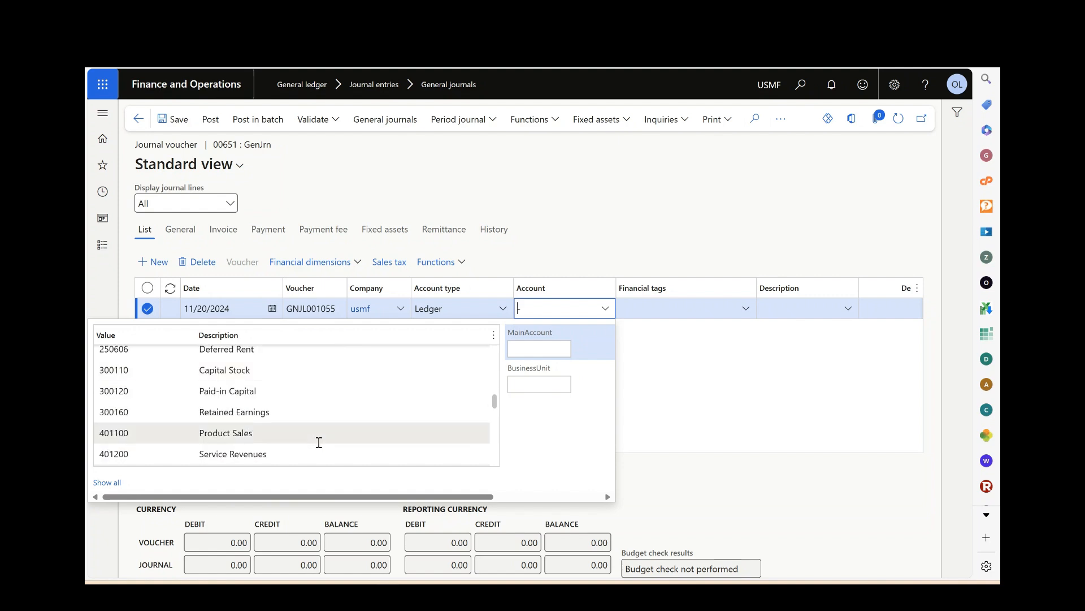
pyautogui.click(222, 433)
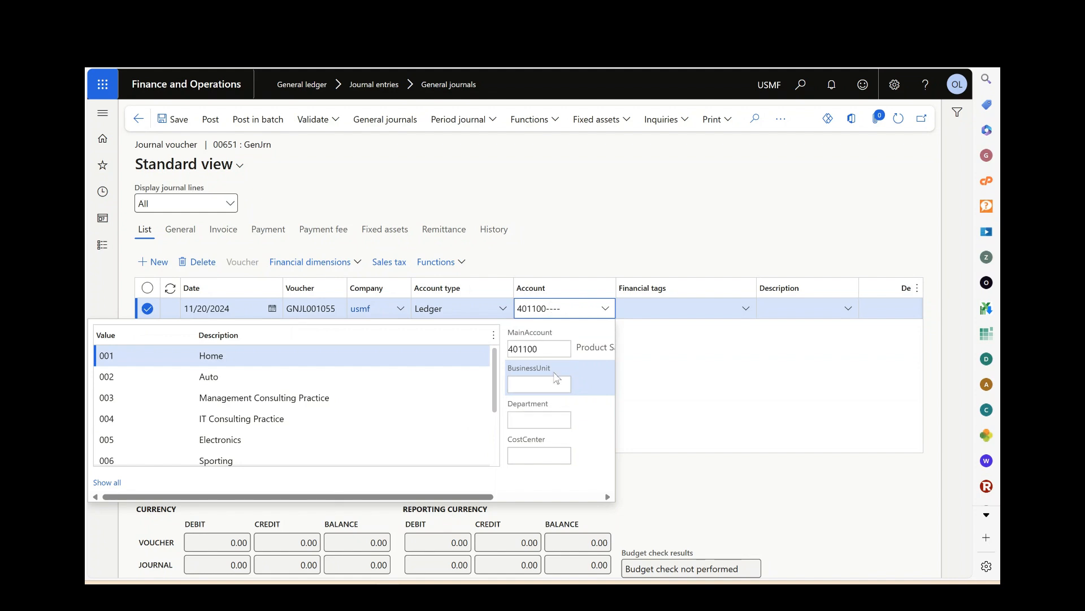
pyautogui.scroll(-1, 556, 447)
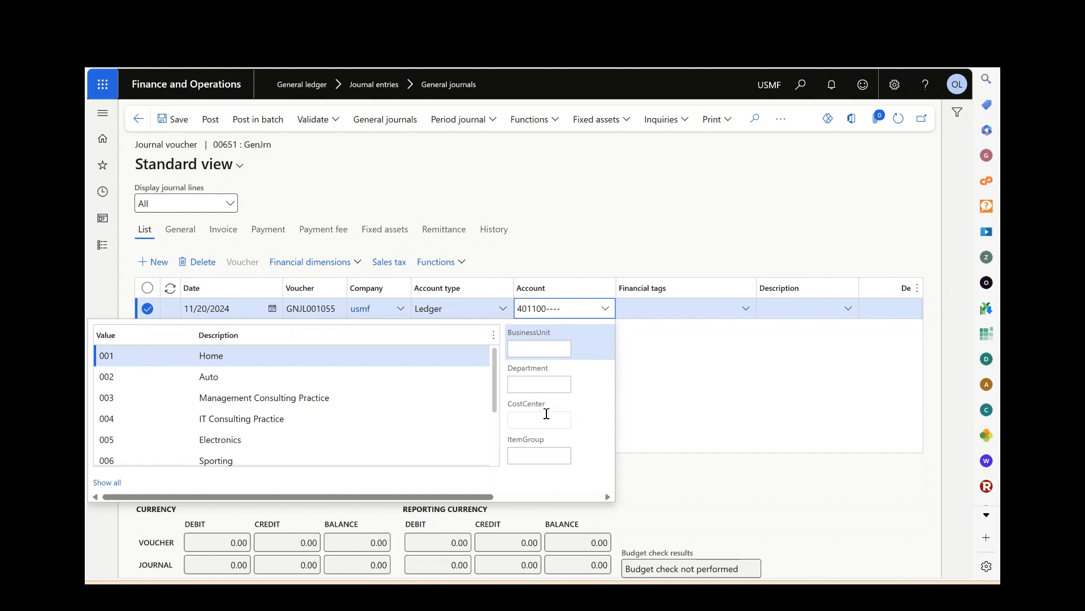
pyautogui.scroll(1, 548, 414)
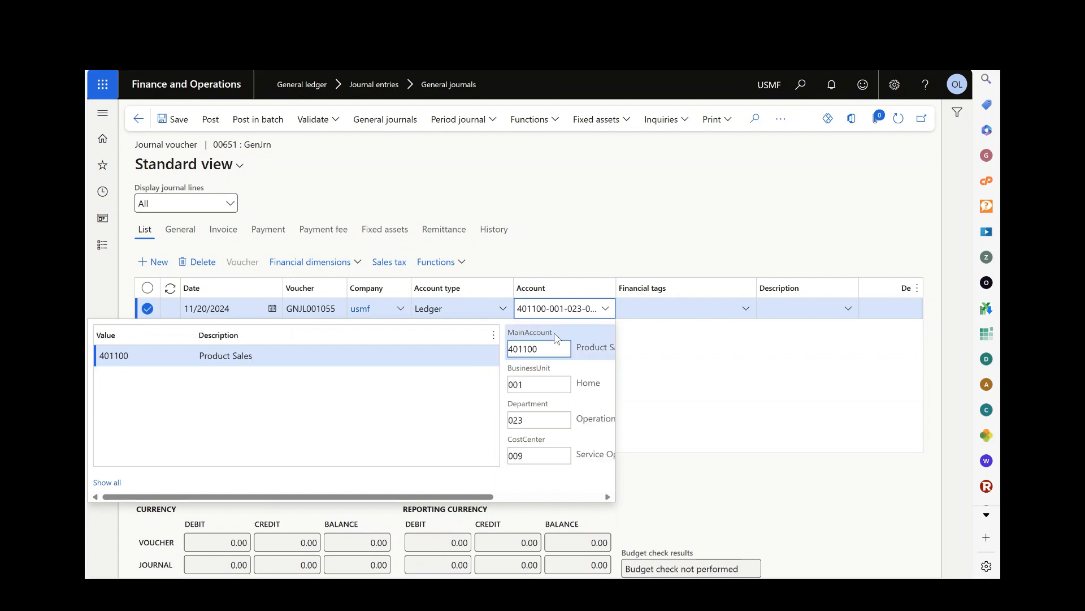
# Replace the main account in the journal line's account combination with 110110 Bank Account - USD.
pyautogui.press('BackSpace')
pyautogui.press('BackSpace')
pyautogui.press('BackSpace')
pyautogui.press('BackSpace')
pyautogui.press('BackSpace')
pyautogui.press('BackSpace')
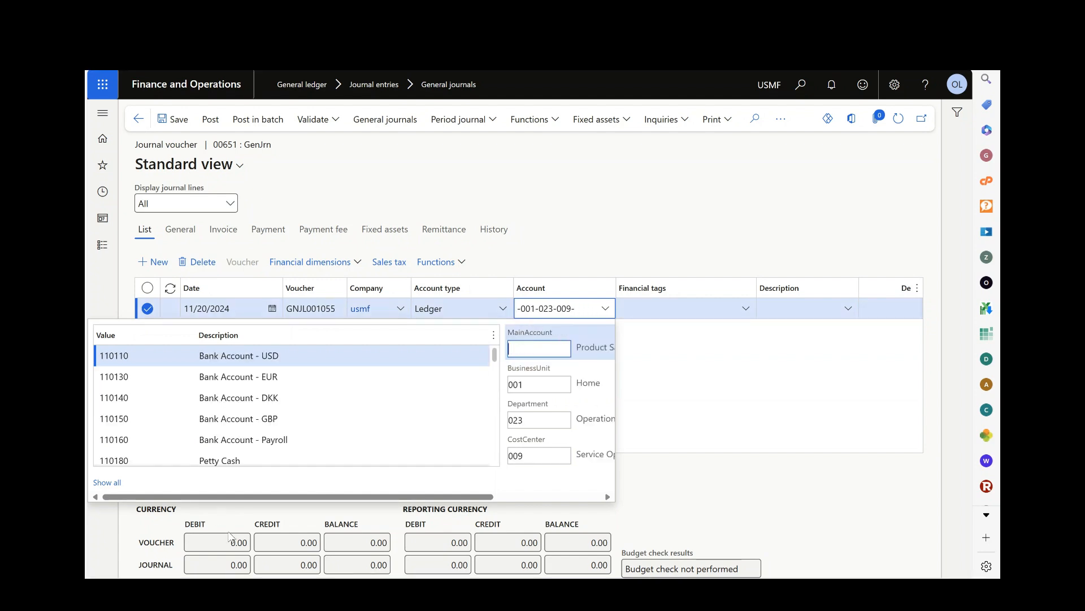
pyautogui.click(152, 355)
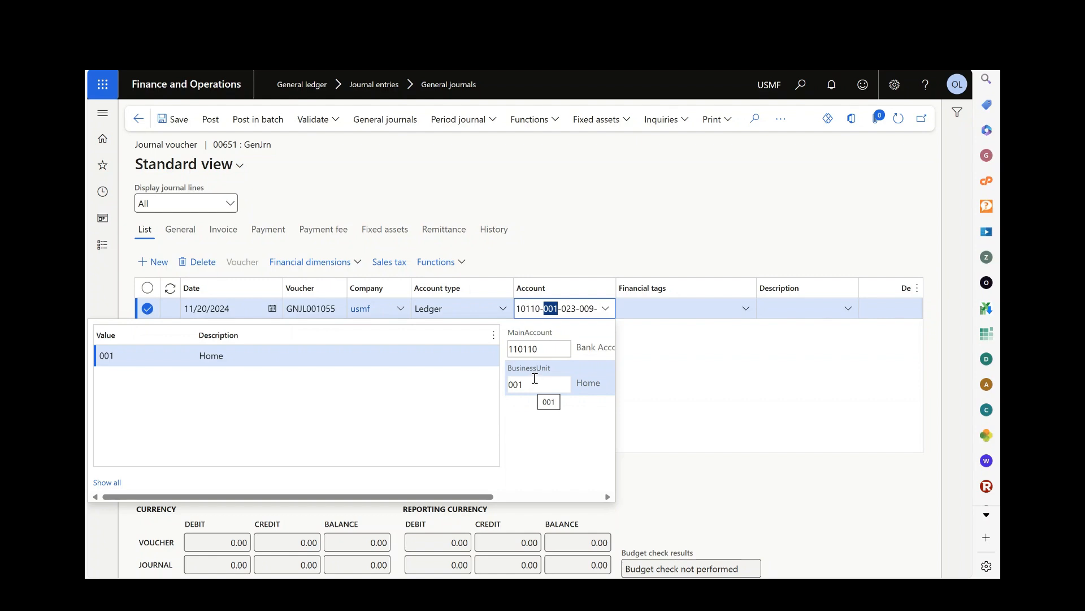
# Dismiss the journal warning, open the Ledger setup page and check the Manufacturing B/S entry among the assigned account structures.
pyautogui.click(104, 251)
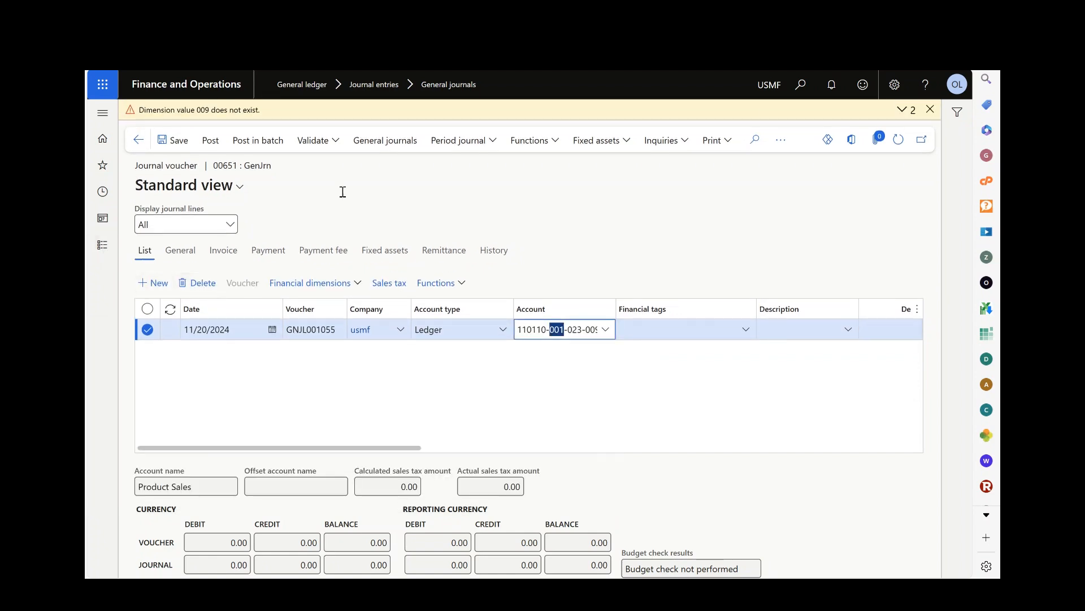
pyautogui.click(930, 109)
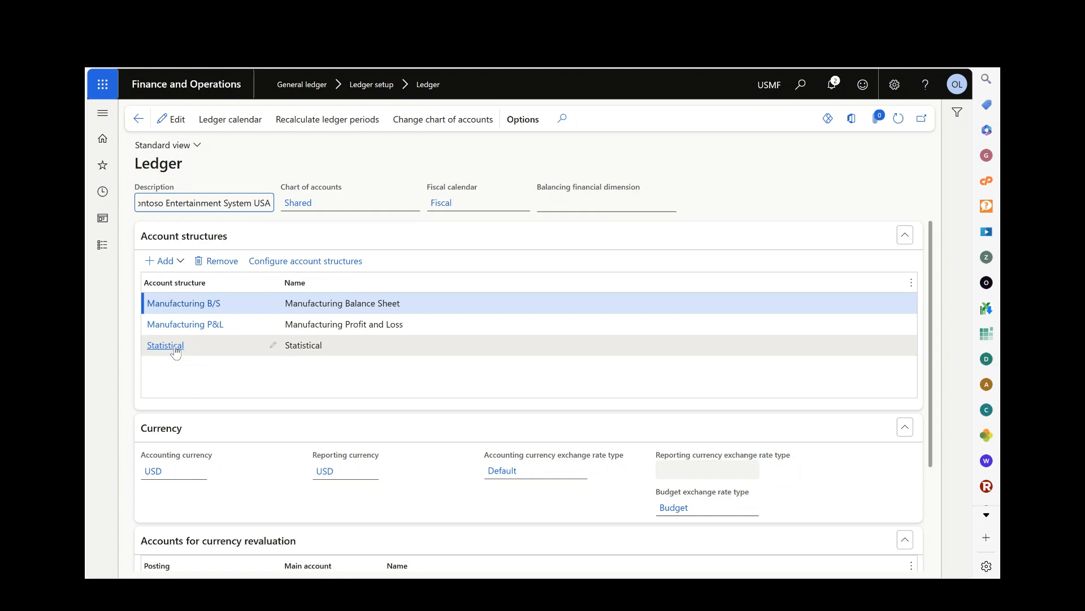
pyautogui.moveTo(177, 351)
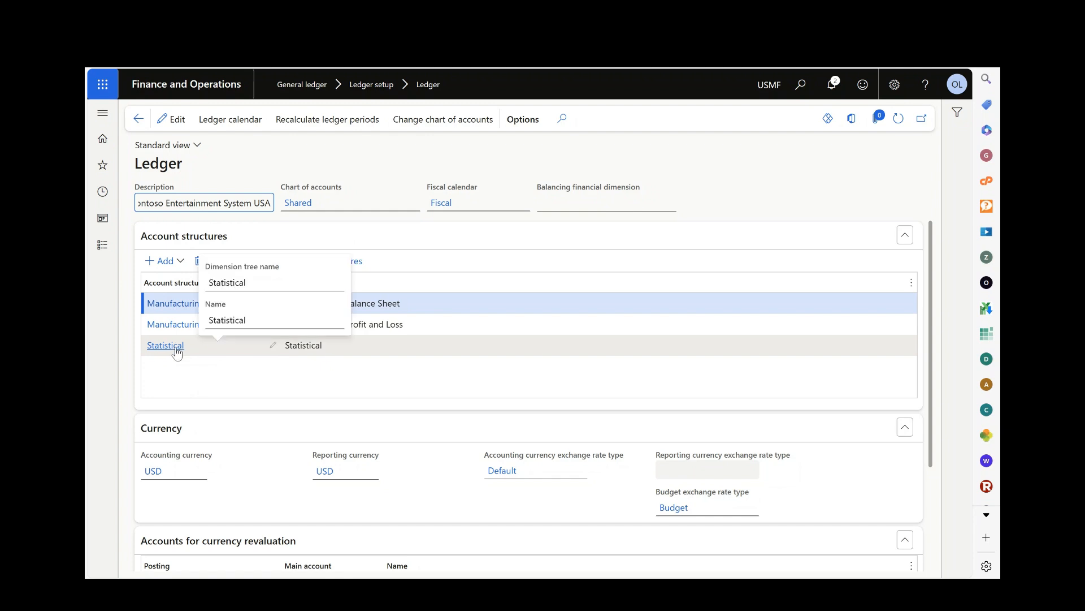
pyautogui.click(178, 309)
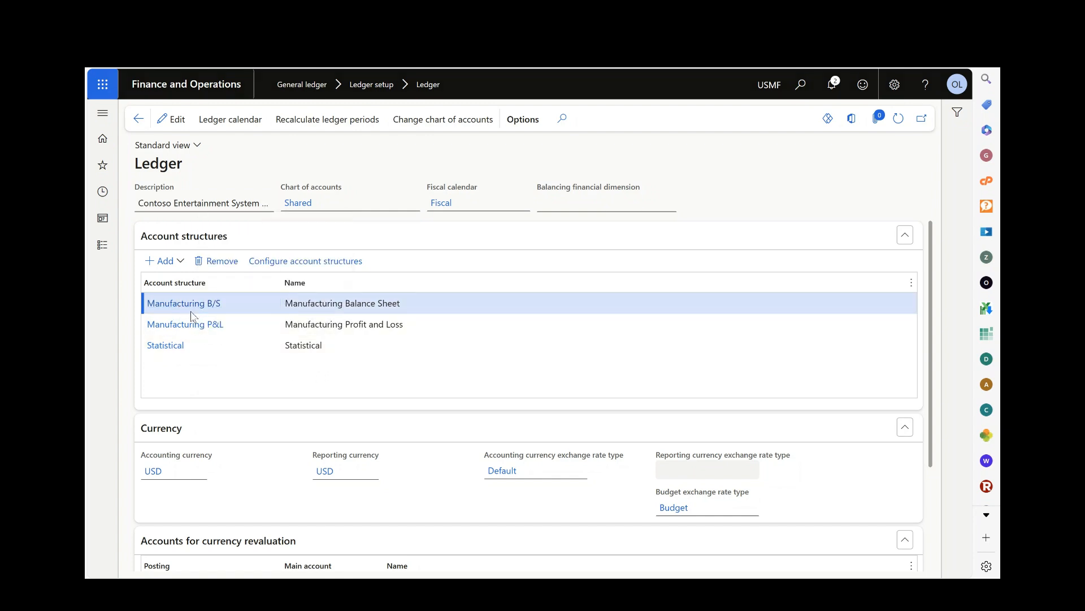
# Review the Manufacturing B/S account structure's segments, return to the ledger and open the Manufacturing P&L structure.
pyautogui.click(191, 308)
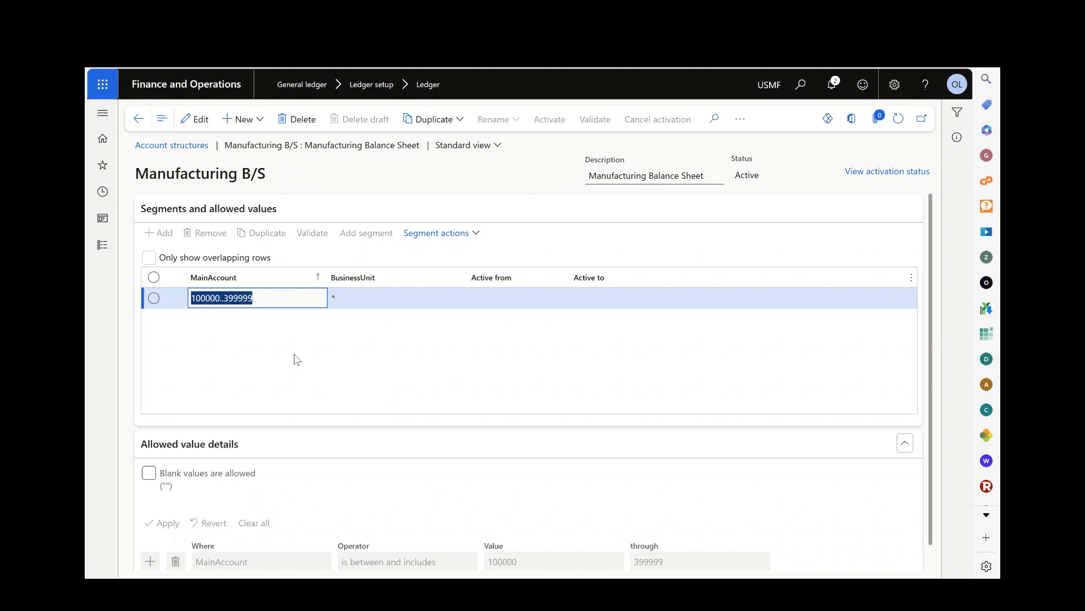
pyautogui.click(137, 124)
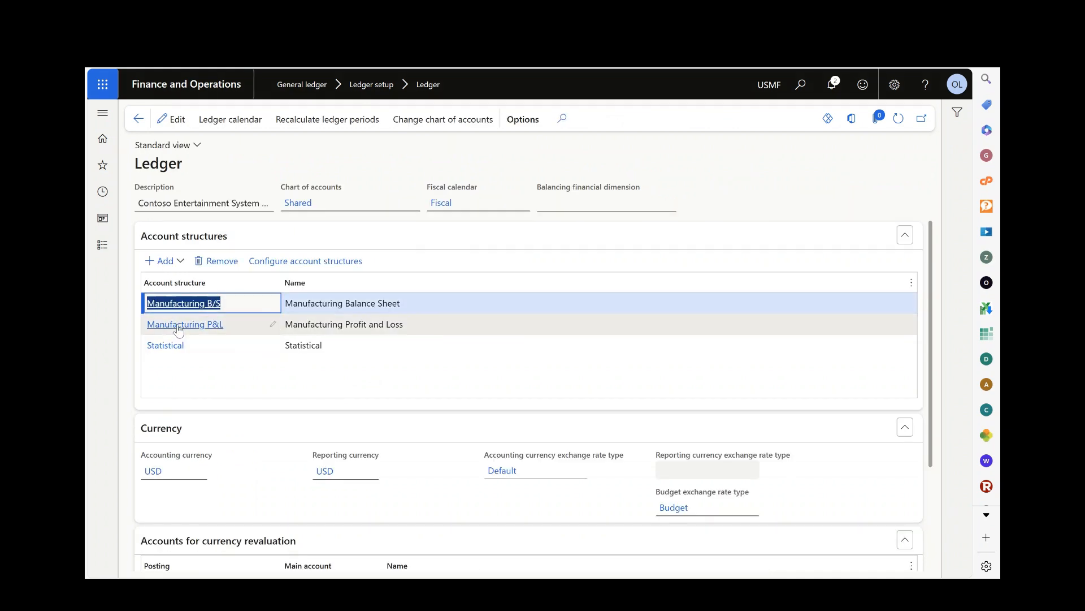
pyautogui.click(178, 329)
pyautogui.click(187, 327)
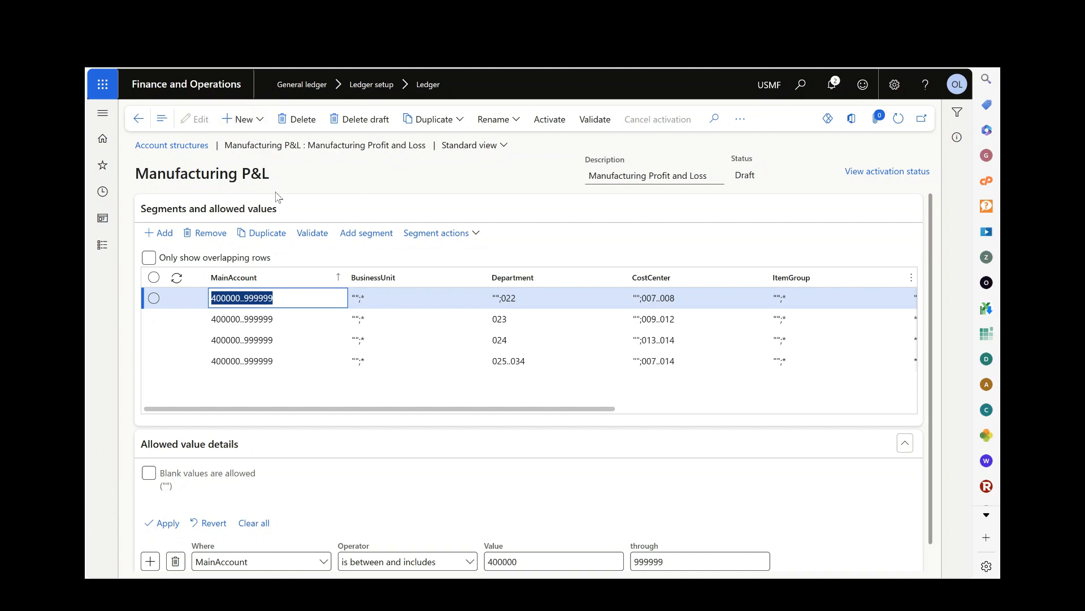
# Locate the Configure account structures page within the General ledger's chart of accounts structures, staying on the Manufacturing P&L structure.
pyautogui.click(103, 245)
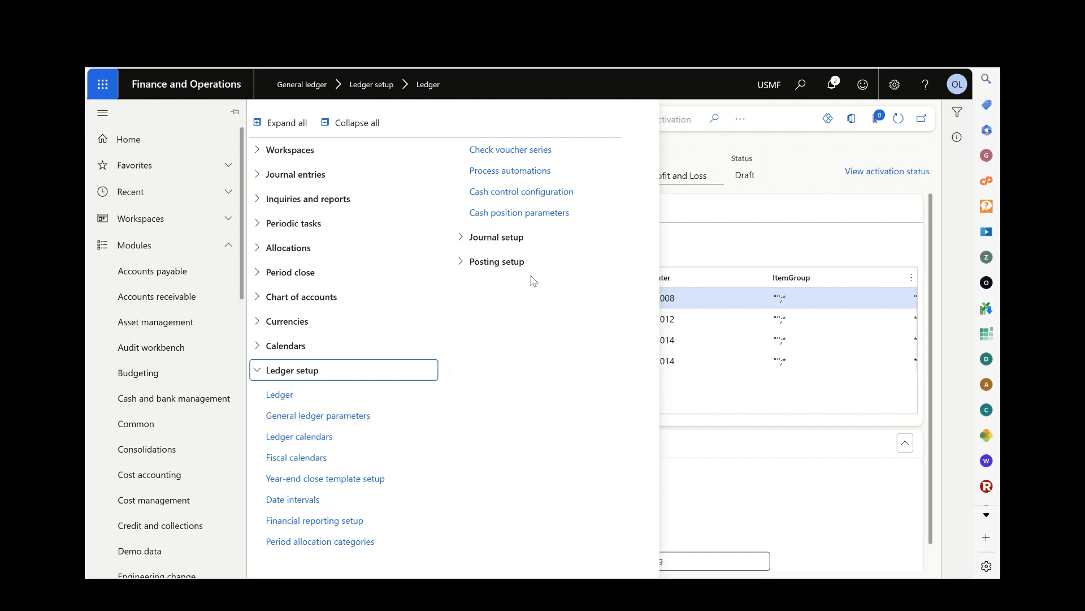
pyautogui.click(744, 251)
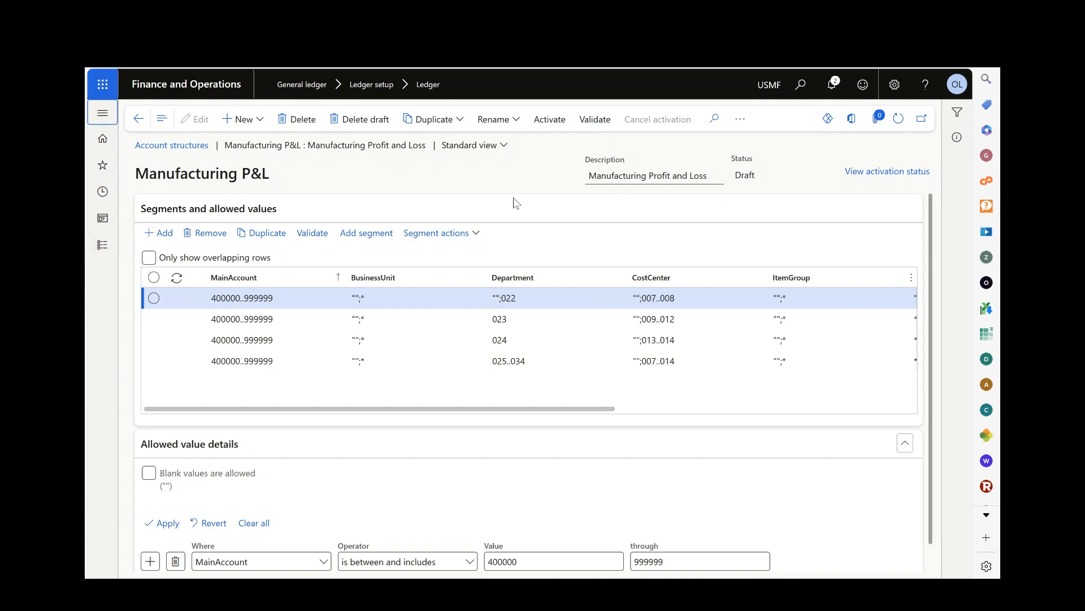
pyautogui.click(102, 244)
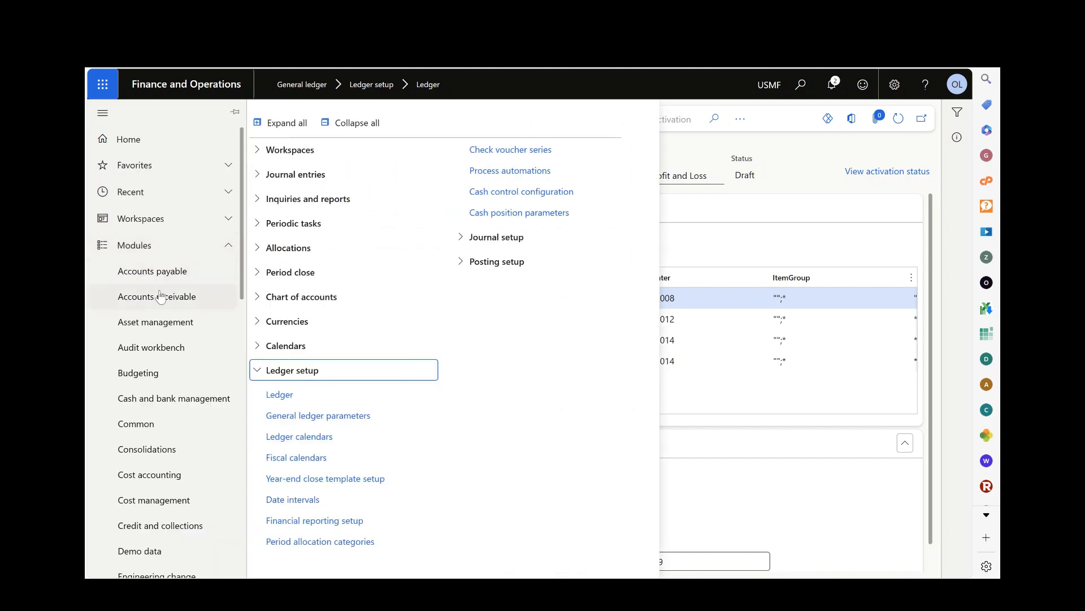
pyautogui.click(257, 371)
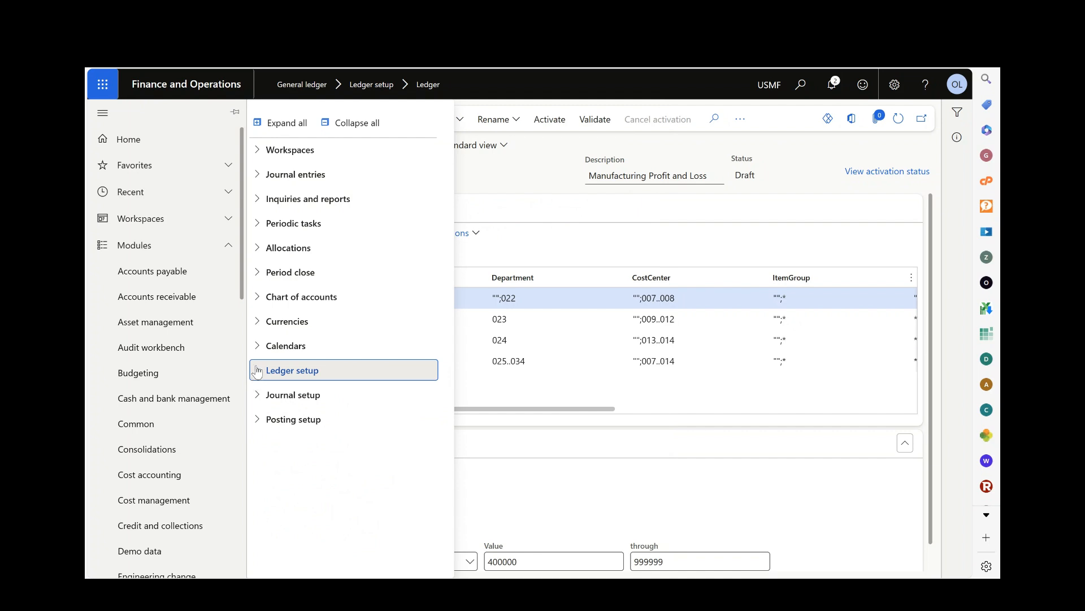
pyautogui.click(258, 297)
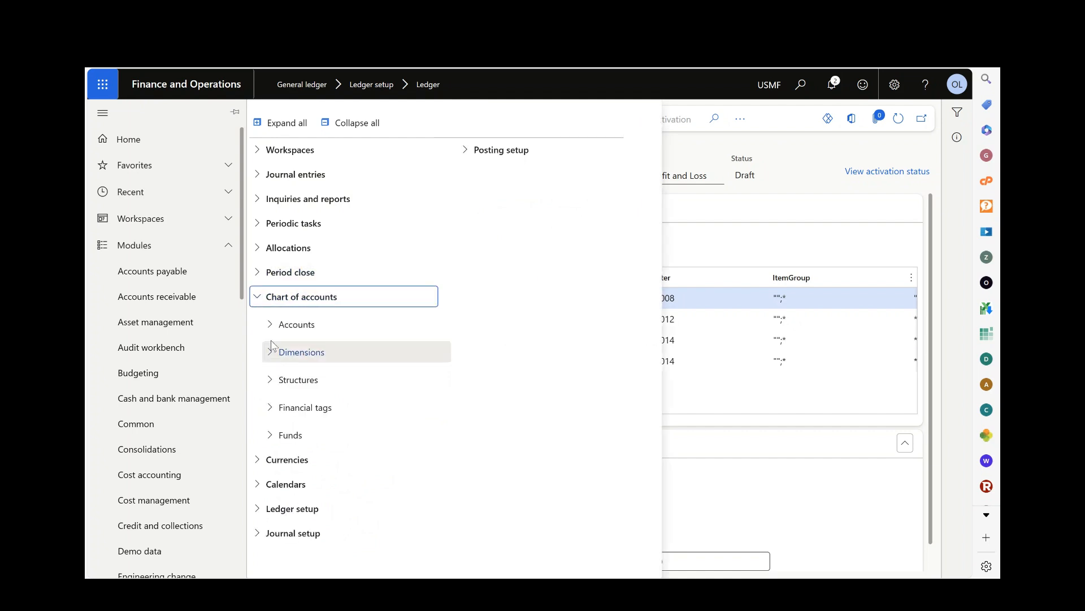
pyautogui.click(271, 379)
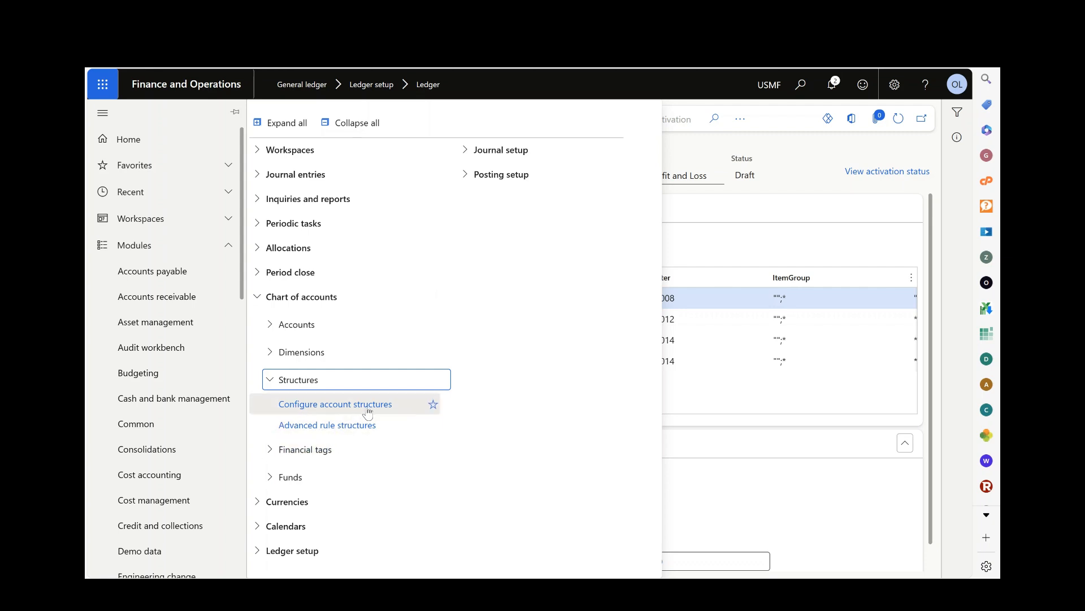
pyautogui.click(786, 226)
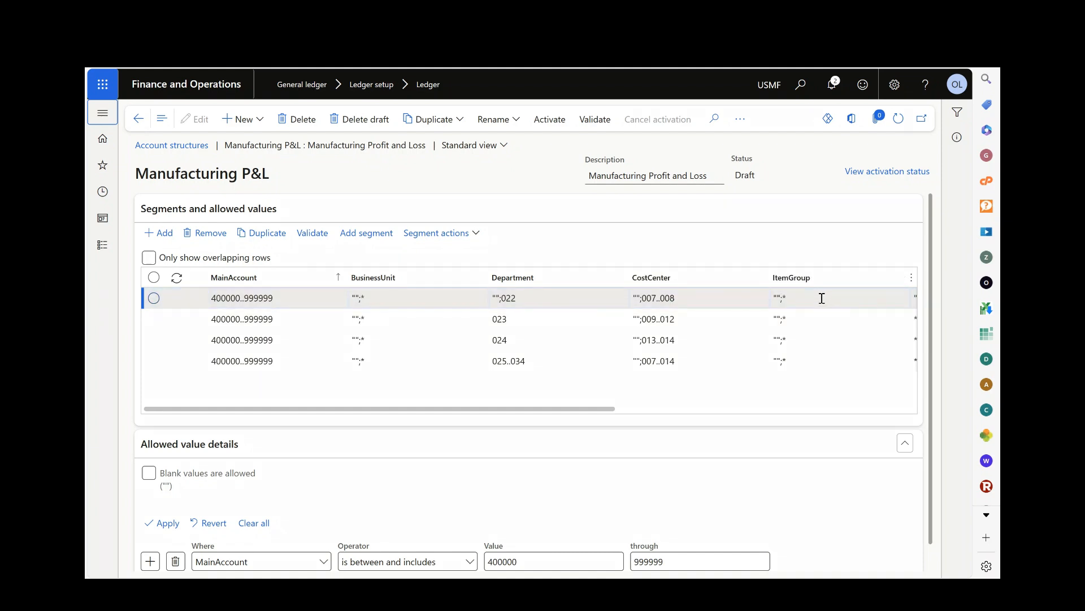
# Examine the remaining segment columns of the Manufacturing P&L structure, including Cargo and Agreement, and close the accidental web search.
pyautogui.moveTo(578, 408); pyautogui.dragTo(889, 391)
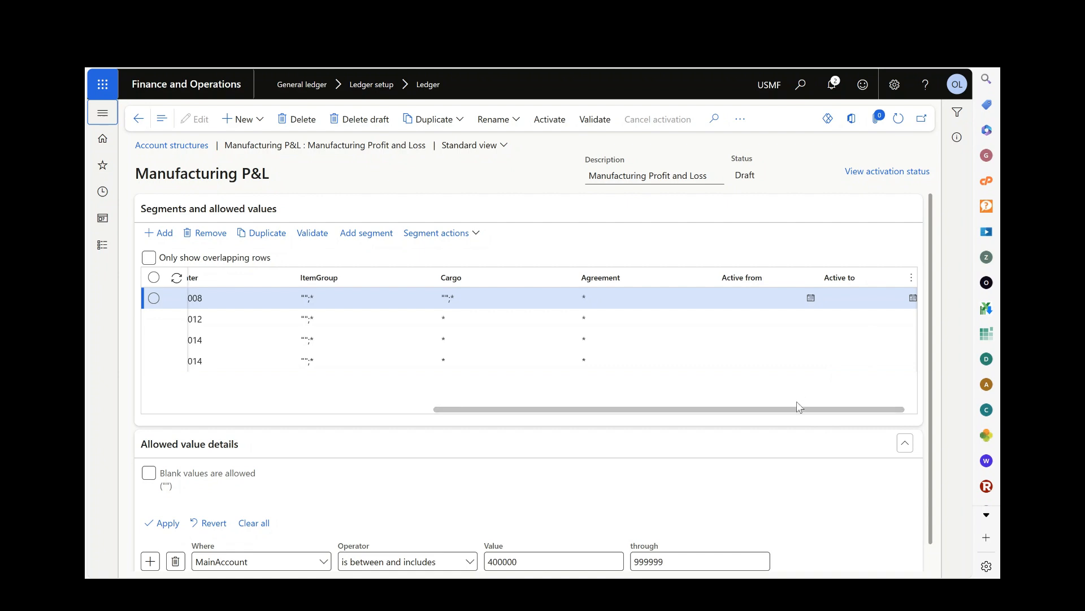
pyautogui.moveTo(772, 415); pyautogui.dragTo(434, 414)
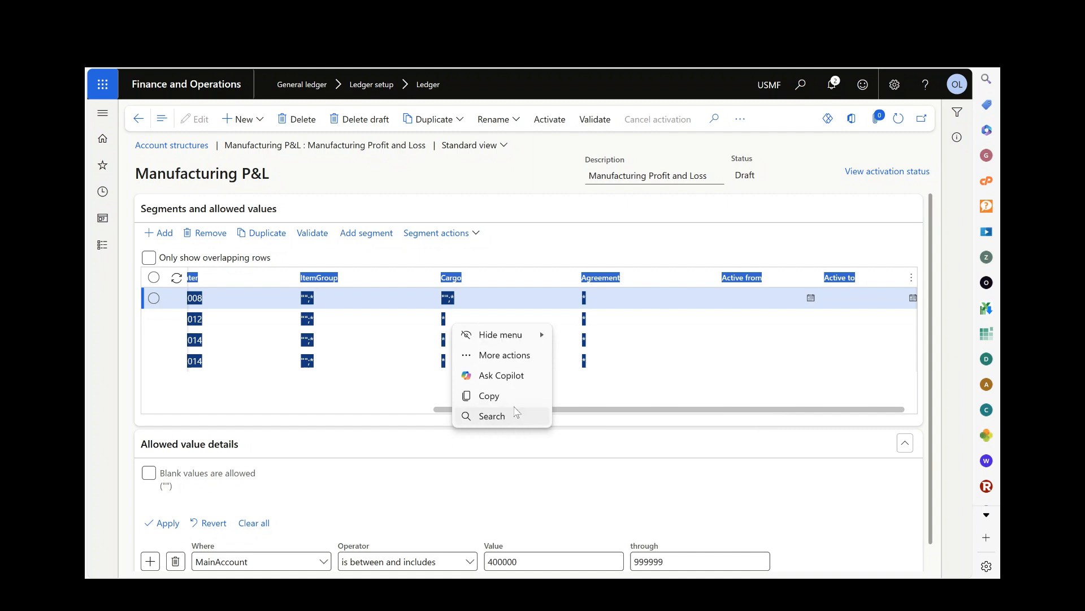
pyautogui.click(492, 416)
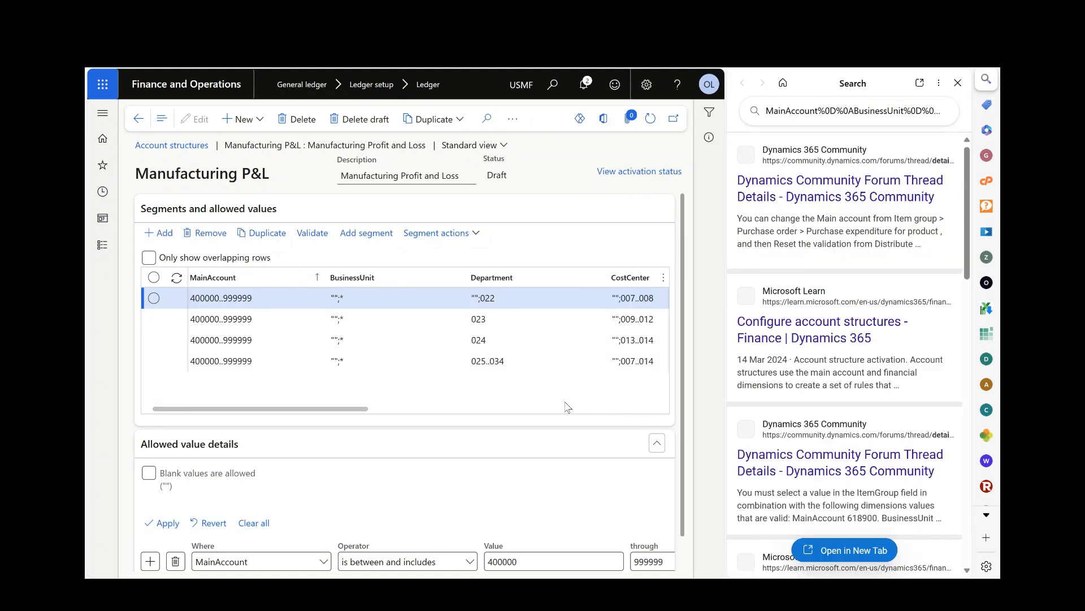
pyautogui.click(958, 83)
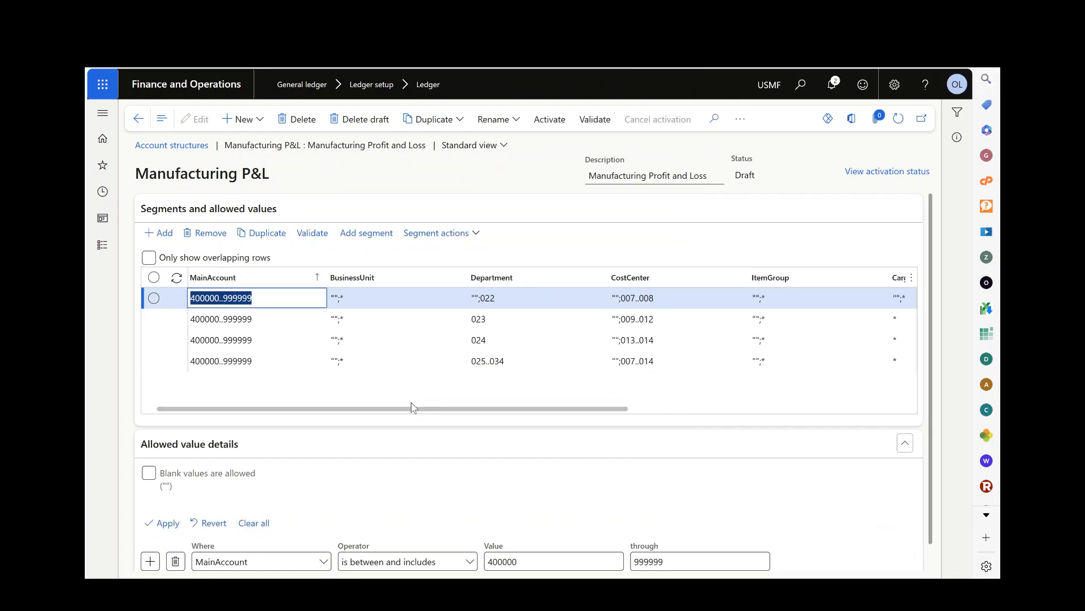